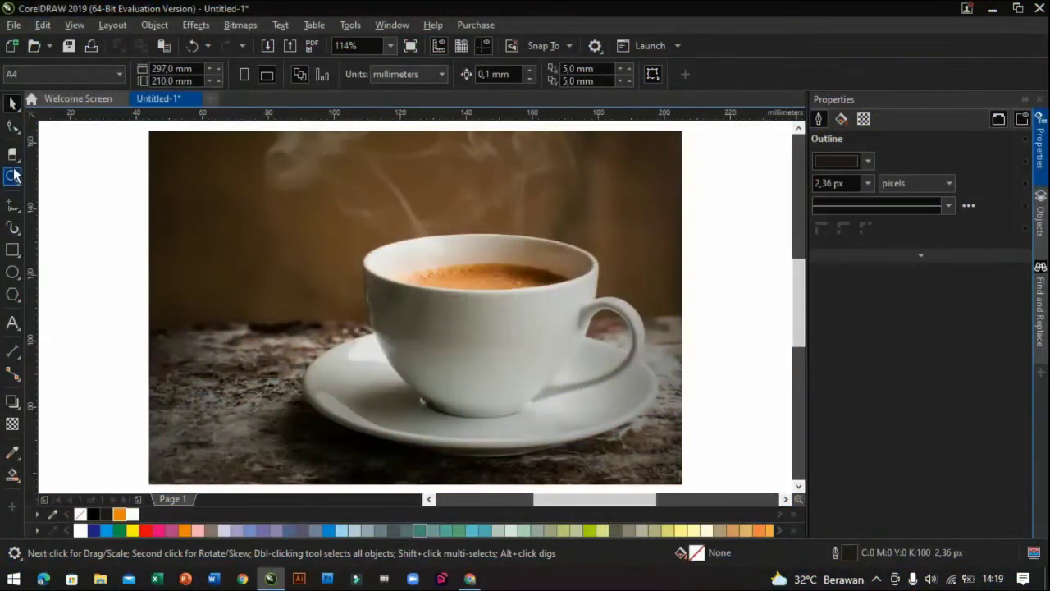
# Step: Outline the cup's rim with an ellipse about 70 mm wide and 17 mm high, fitting its upper edge to the rim
pyautogui.click(12, 272)
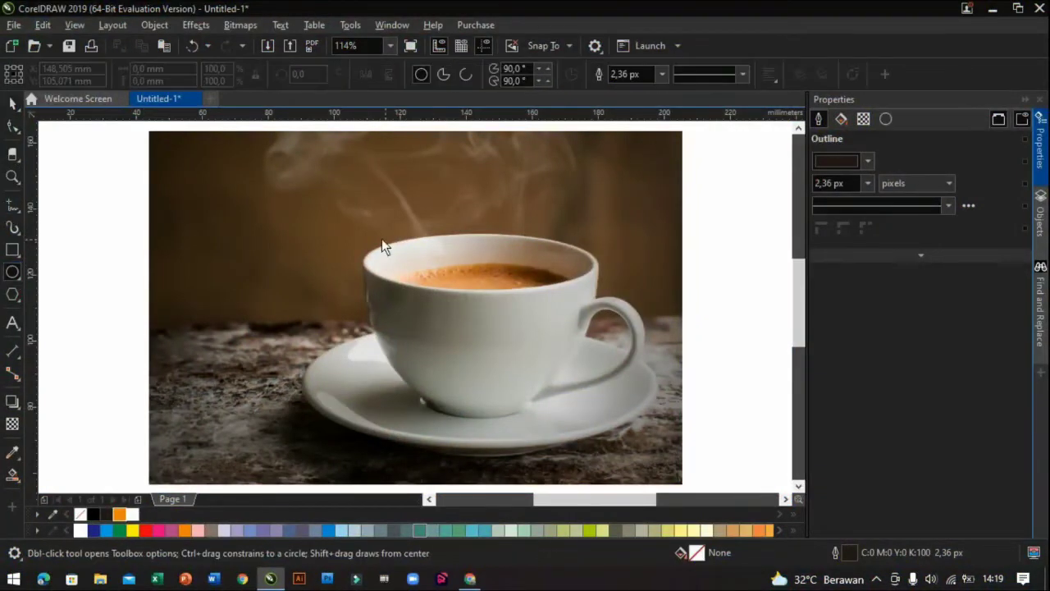
pyautogui.moveTo(365, 237); pyautogui.dragTo(593, 290)
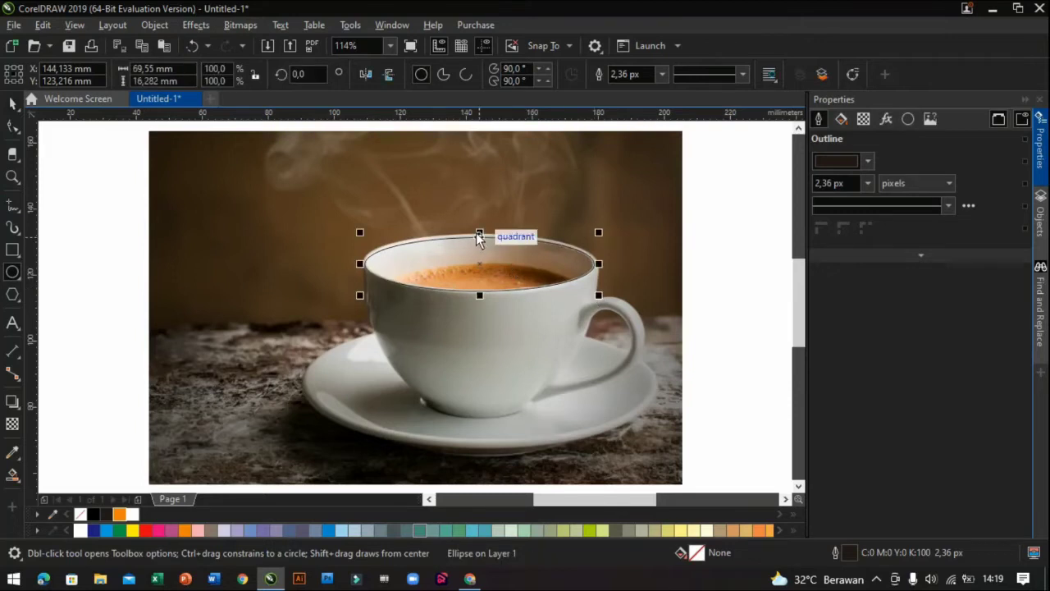
pyautogui.moveTo(479, 233); pyautogui.dragTo(477, 232)
pyautogui.scroll(4, 478, 223)
pyautogui.hotkey('ctrl', 'z')
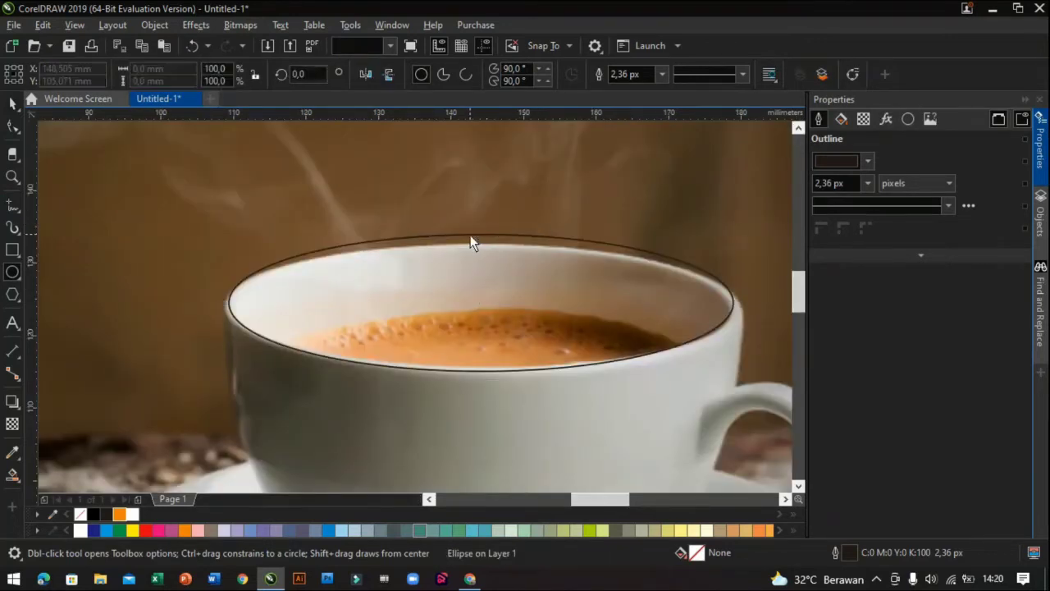
pyautogui.click(12, 105)
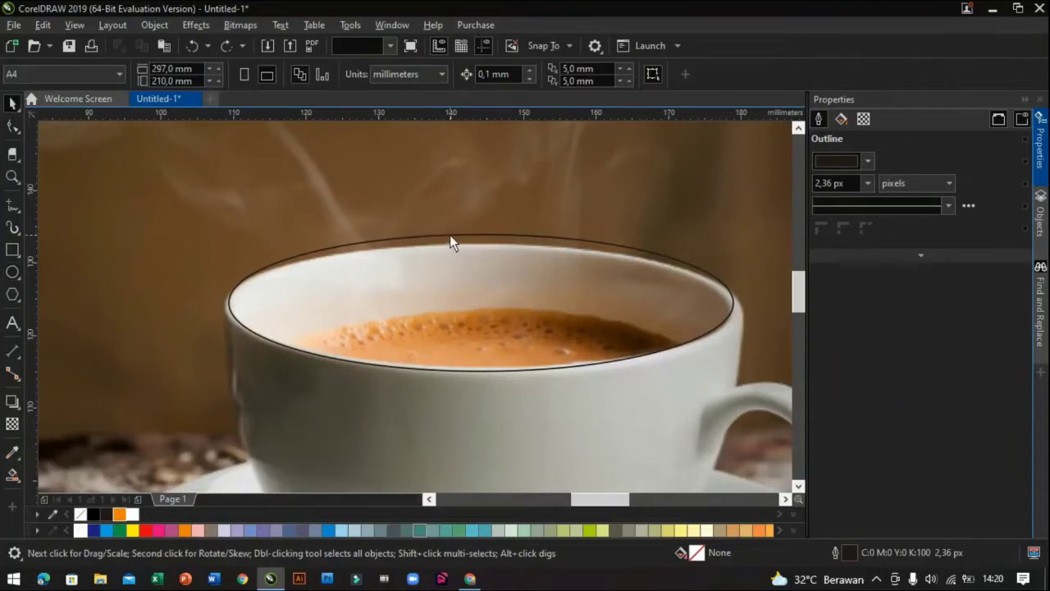
pyautogui.click(450, 236)
pyautogui.moveTo(485, 235); pyautogui.dragTo(485, 242)
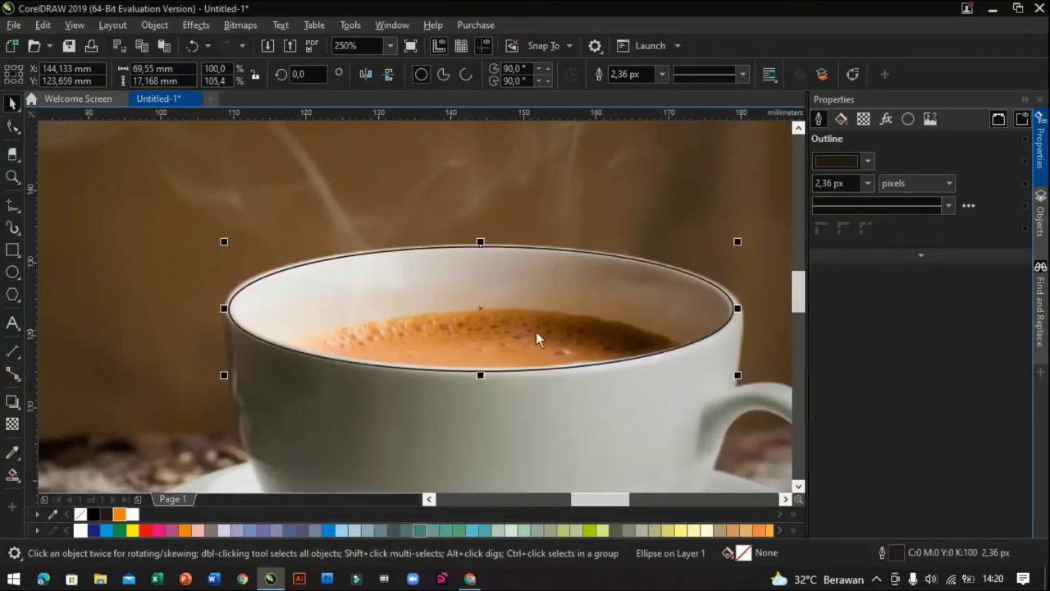
# Step: Trace the outer edge of the cup's rim with the Pen tool, from its left end down to the front
pyautogui.click(16, 212)
pyautogui.click(55, 256)
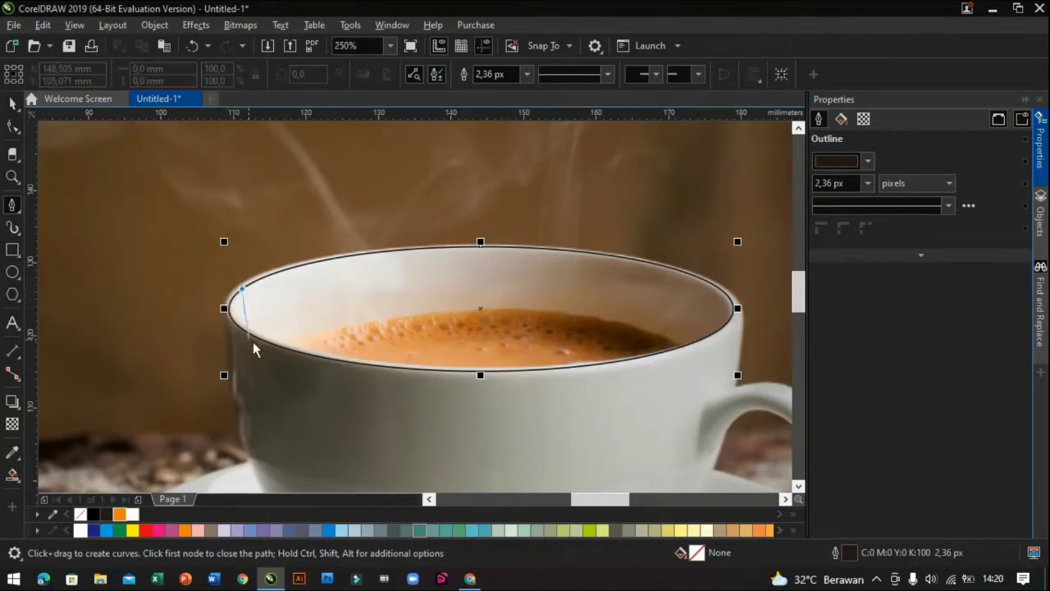
pyautogui.click(241, 289)
pyautogui.moveTo(338, 368); pyautogui.dragTo(511, 406)
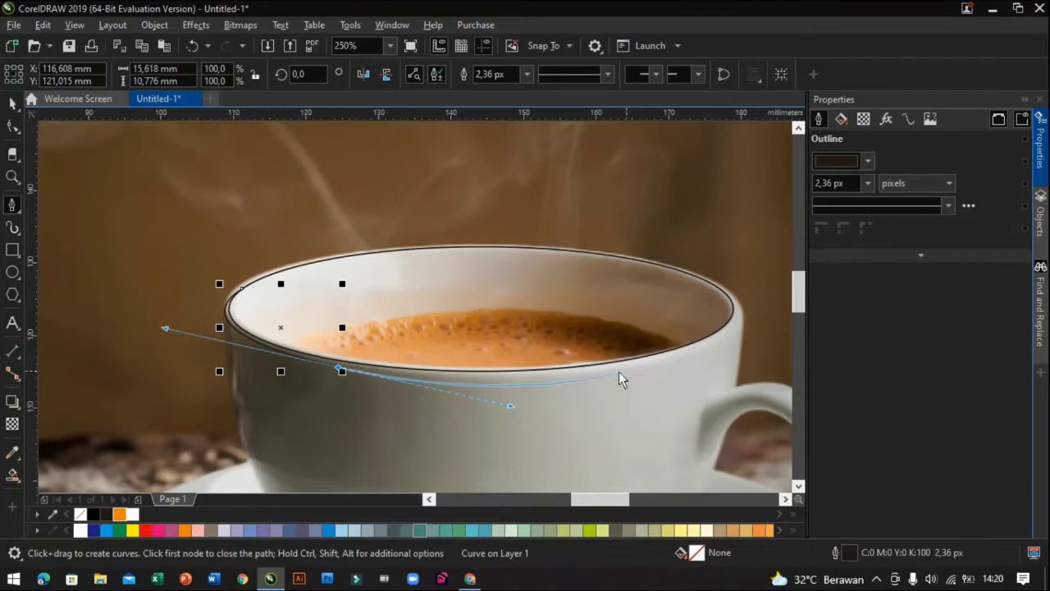
pyautogui.doubleClick(342, 371)
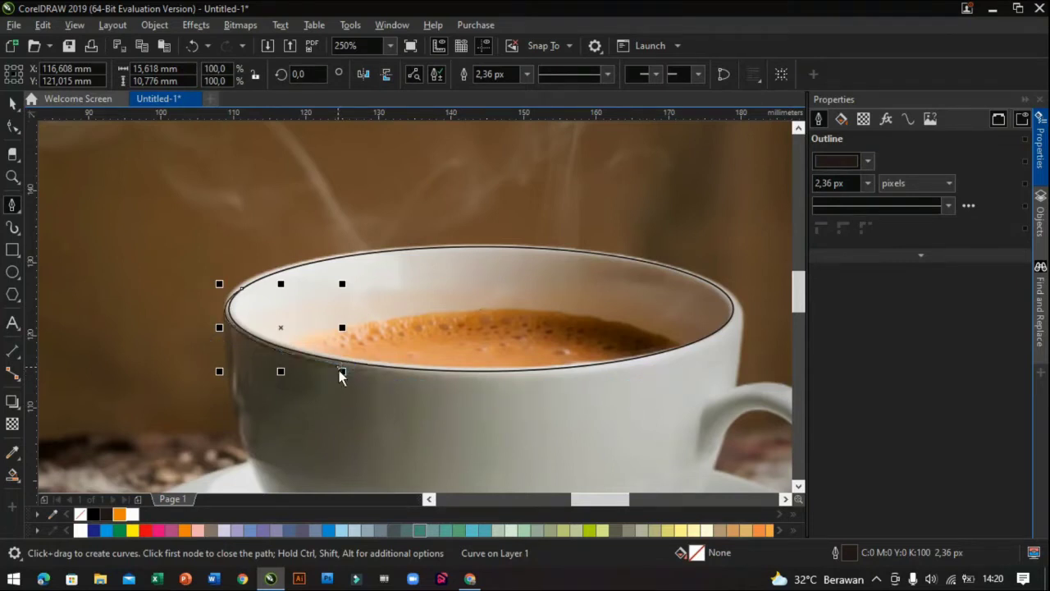
# Step: Start a Pen curve at the rim's right end and trace the cup's side down to the handle's upper joint
pyautogui.click(721, 288)
pyautogui.moveTo(744, 320); pyautogui.dragTo(742, 351)
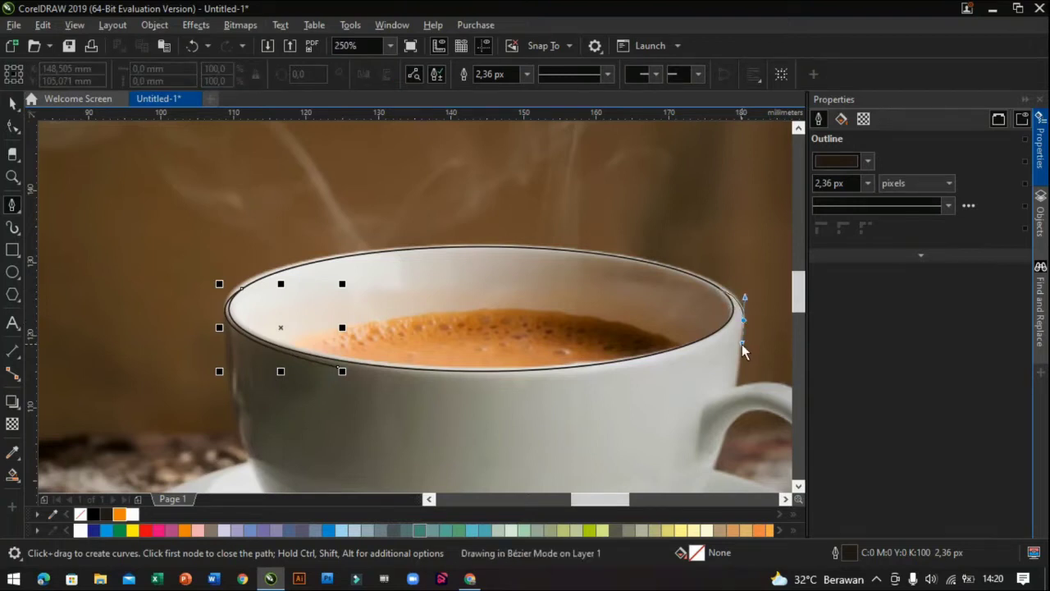
pyautogui.doubleClick(742, 345)
pyautogui.click(737, 383)
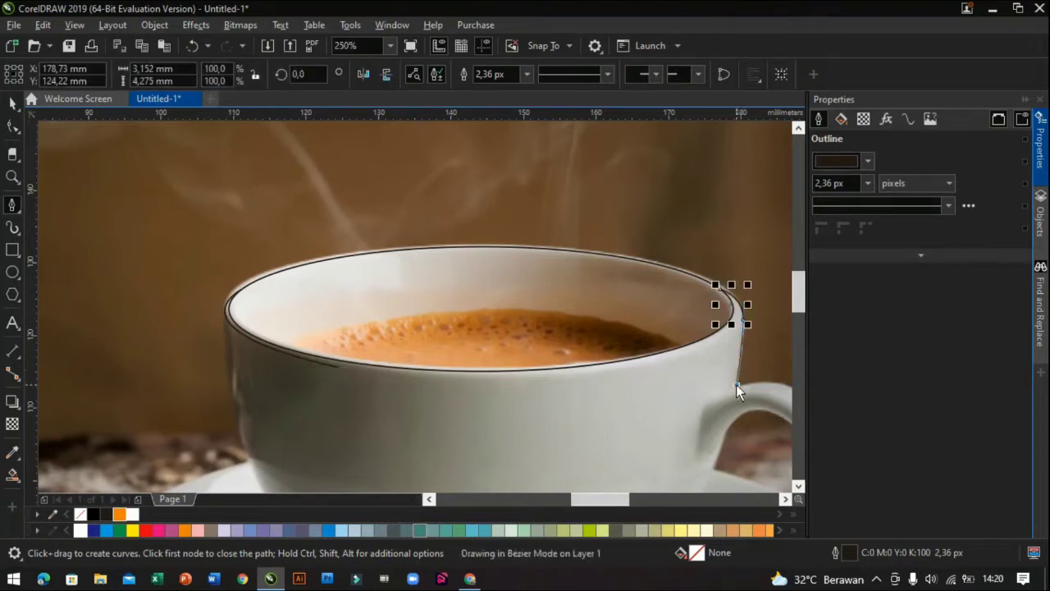
# Step: Continue the curve around the upper outer edge of the handle to its rightmost side
pyautogui.scroll(-2, 735, 386)
pyautogui.scroll(1, 748, 411)
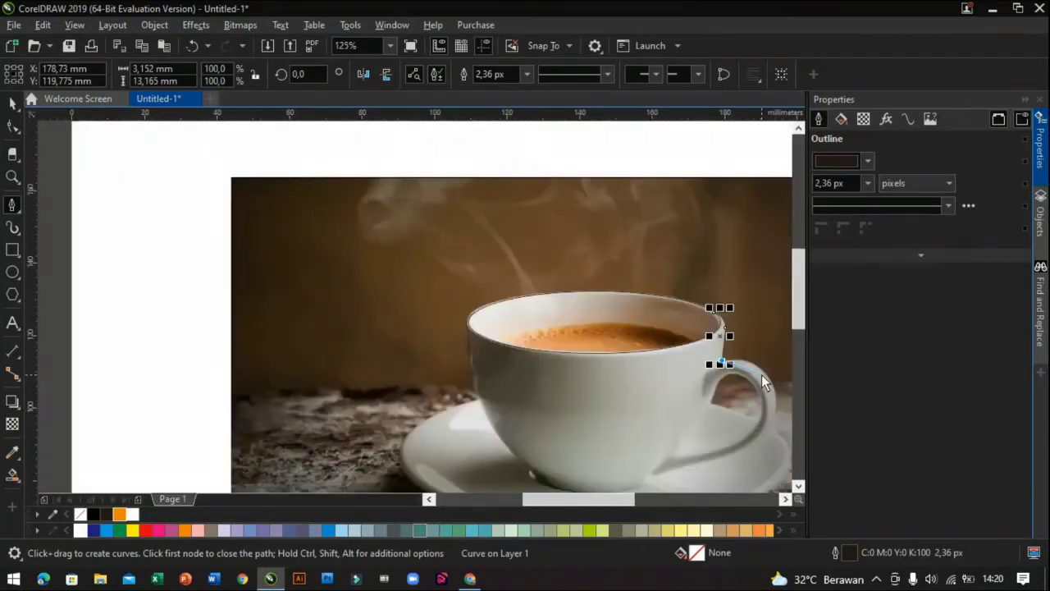
pyautogui.scroll(1, 763, 378)
pyautogui.moveTo(770, 370); pyautogui.dragTo(722, 407)
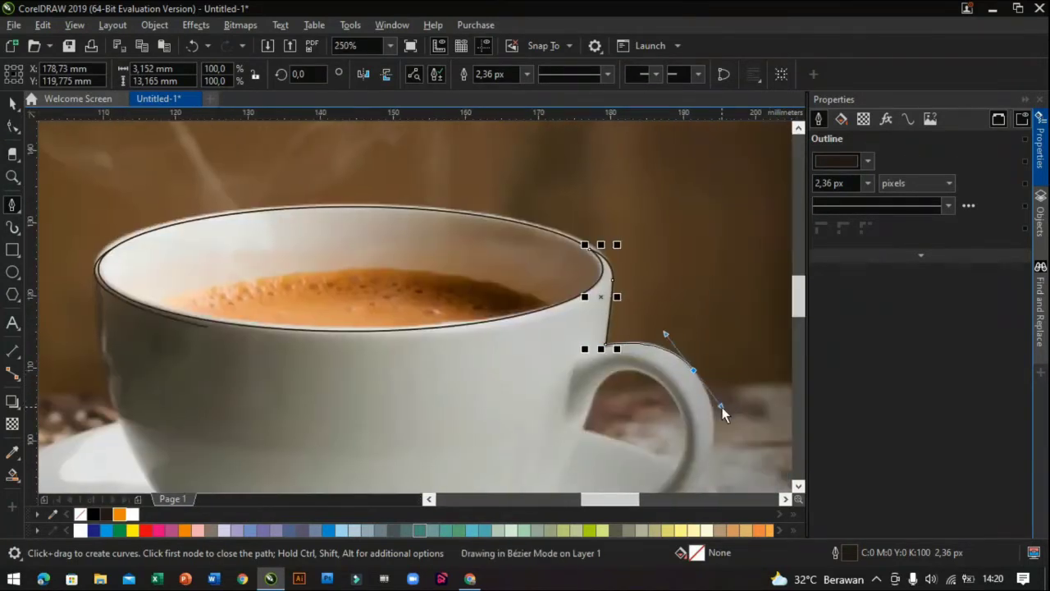
pyautogui.scroll(-1, 722, 407)
pyautogui.scroll(1, 718, 411)
pyautogui.scroll(1, 710, 460)
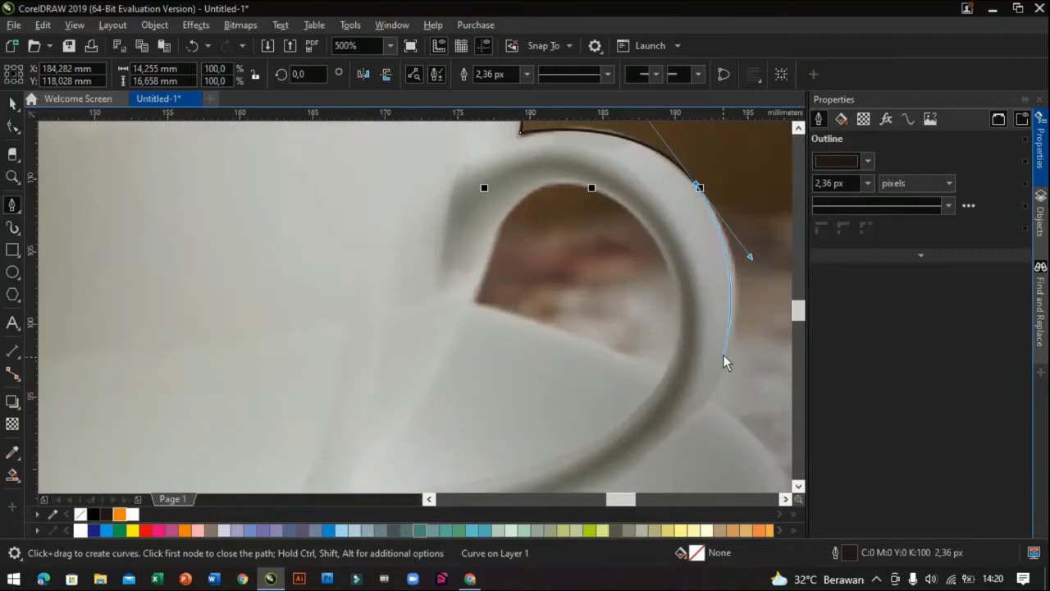
pyautogui.click(733, 348)
# Step: Trace the lower outer edge of the handle down to its pointed joint at the cup's base
pyautogui.scroll(-2, 696, 413)
pyautogui.scroll(1, 697, 409)
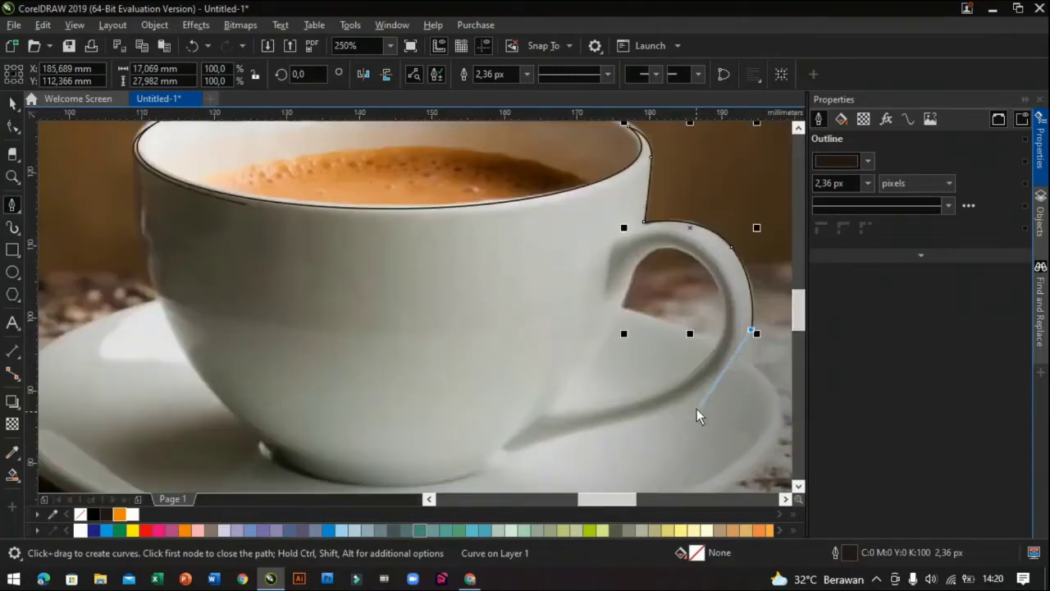
pyautogui.moveTo(694, 396); pyautogui.dragTo(656, 411)
pyautogui.moveTo(543, 442); pyautogui.dragTo(547, 438)
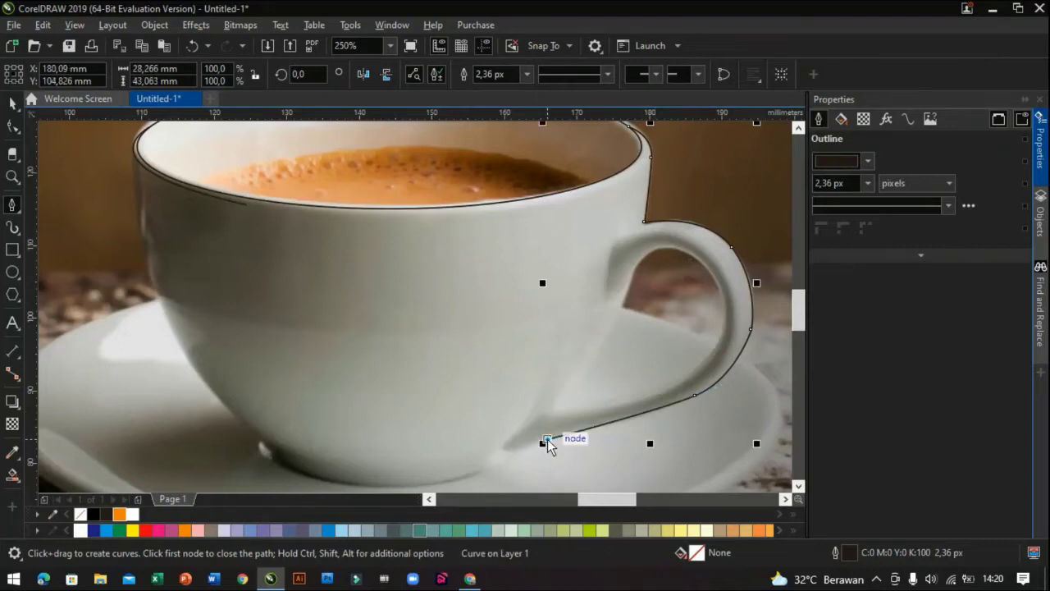
pyautogui.click(518, 450)
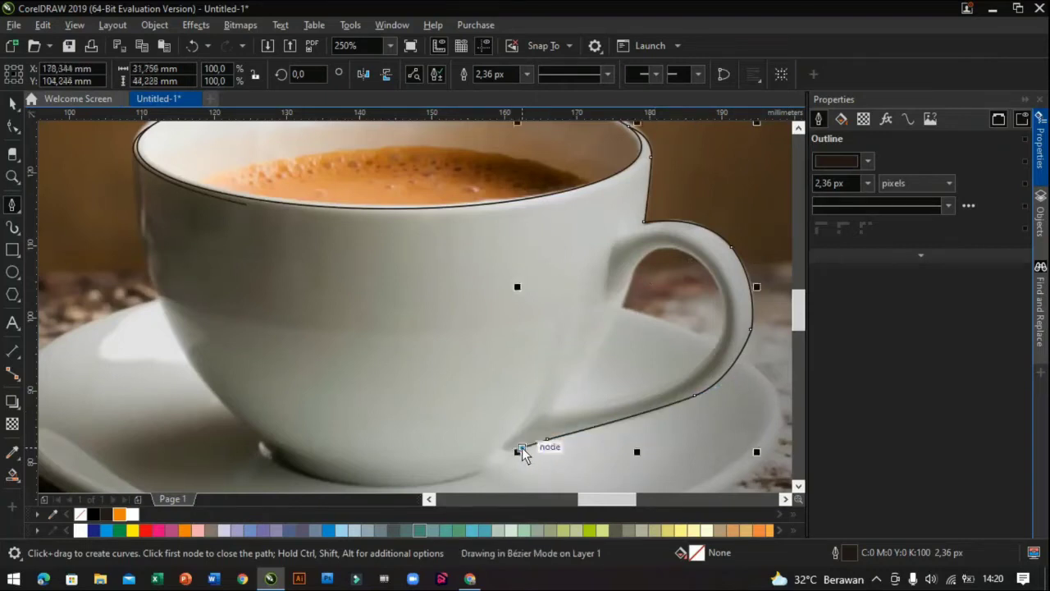
# Step: Trace the inner edge of the handle from the lower joint back up to the top of its opening
pyautogui.moveTo(604, 409); pyautogui.dragTo(657, 399)
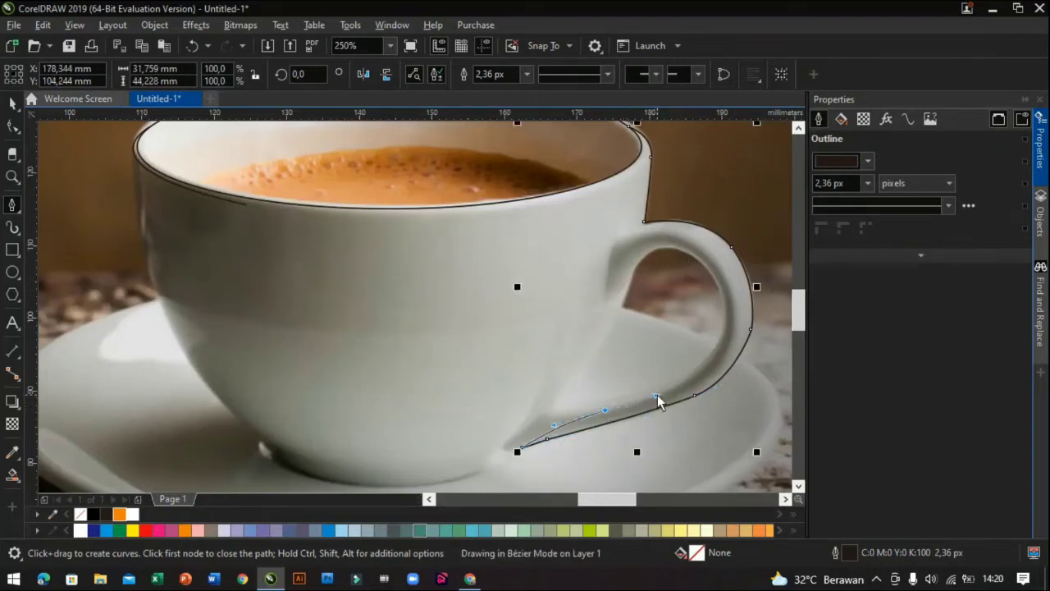
pyautogui.moveTo(724, 340); pyautogui.dragTo(723, 317)
pyautogui.moveTo(710, 266)
pyautogui.mouseDown()
pyautogui.moveTo(687, 264)
pyautogui.moveTo(689, 246)
pyautogui.moveTo(639, 255)
pyautogui.mouseUp()
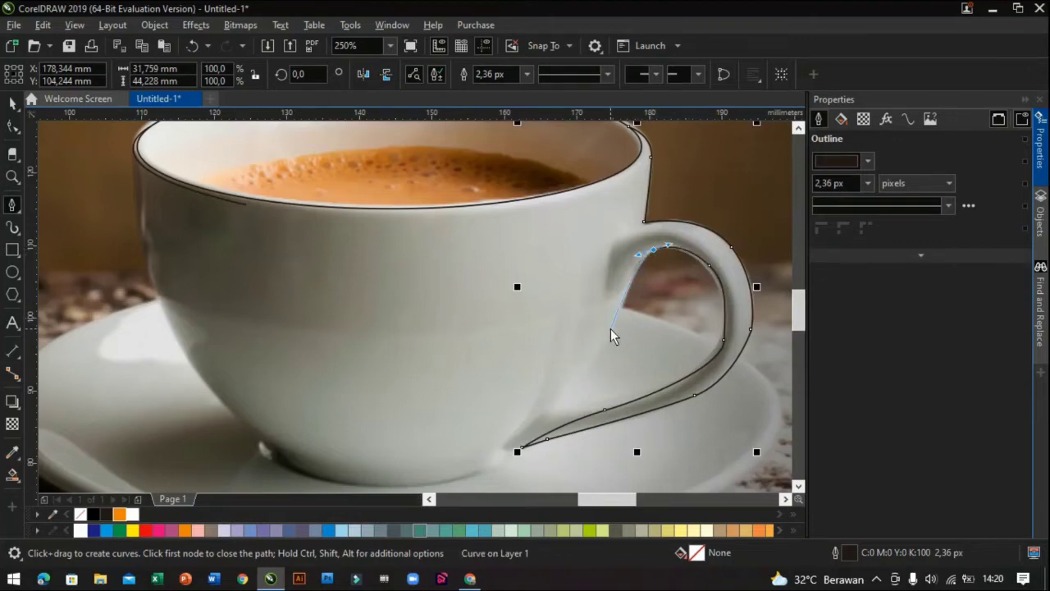
# Step: Carry the curve down the cup's lower right side and along the underside of its base to the left
pyautogui.moveTo(611, 328); pyautogui.dragTo(576, 381)
pyautogui.moveTo(518, 450); pyautogui.dragTo(377, 471)
pyautogui.hotkey('ctrl', 'z')
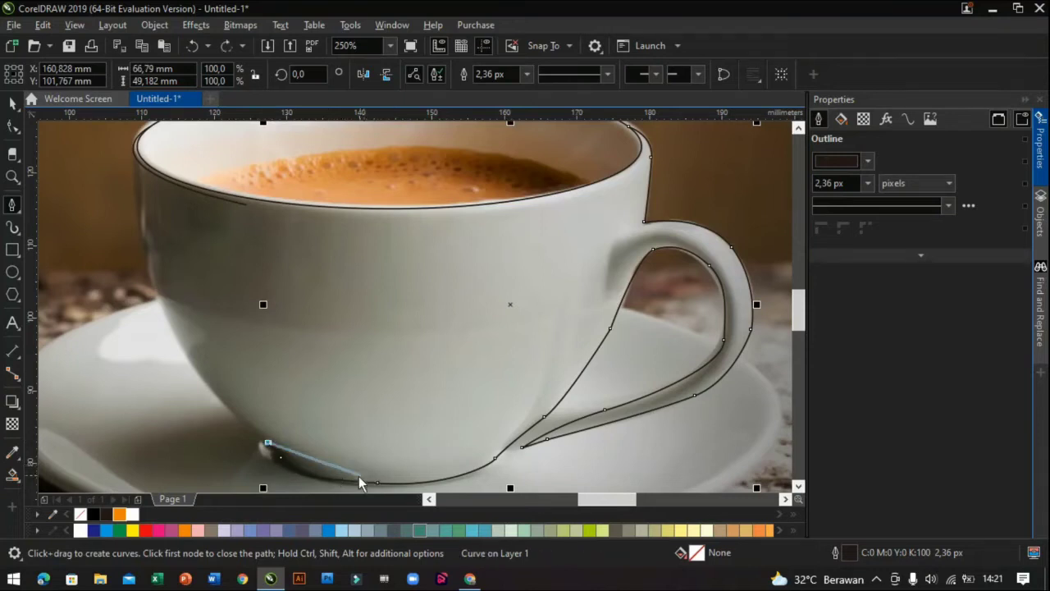
# Step: Return the curve along the inside of the base line to the cup's lower right side, leaving a narrow shadow strip
pyautogui.scroll(1, 343, 473)
pyautogui.scroll(1, 343, 472)
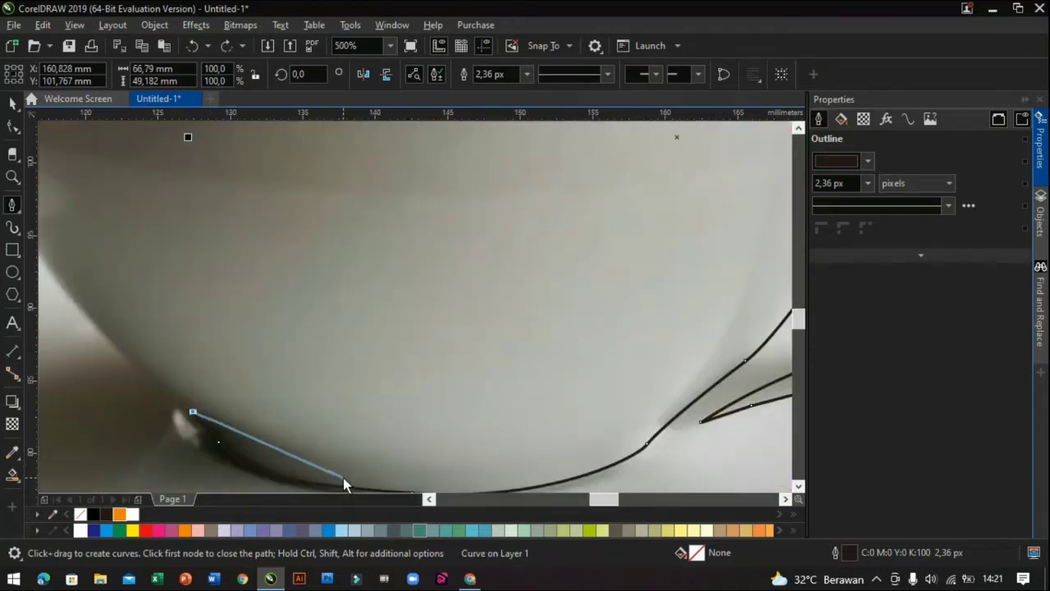
pyautogui.moveTo(343, 477); pyautogui.dragTo(447, 483)
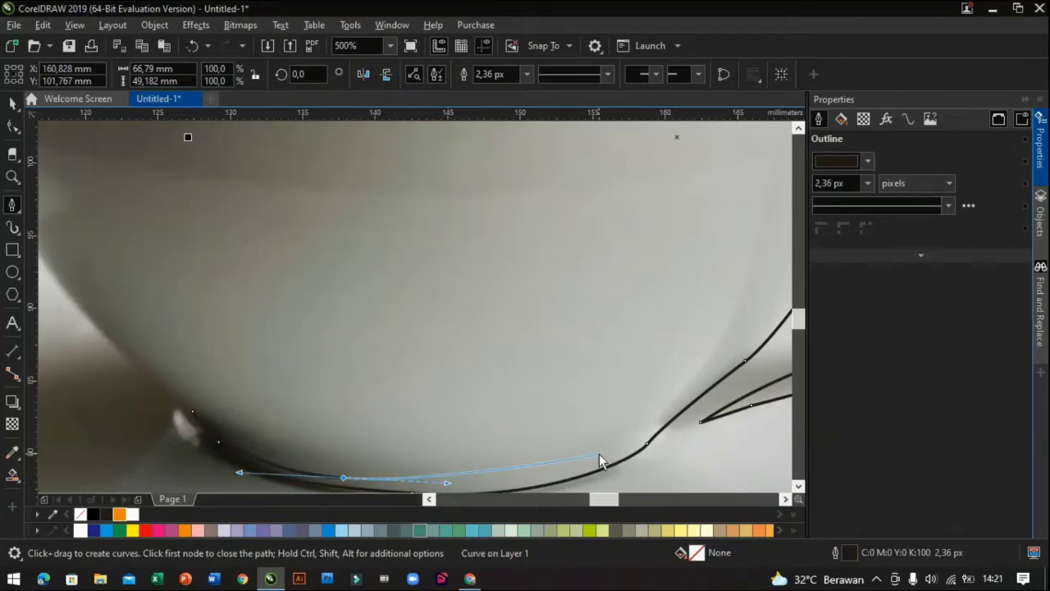
pyautogui.moveTo(600, 454)
pyautogui.mouseDown()
pyautogui.moveTo(643, 440)
pyautogui.moveTo(652, 422)
pyautogui.mouseUp()
# Step: Extend the shading curve up the cup's right side and back beneath the front rim to the left, ending the path there
pyautogui.scroll(-4, 663, 410)
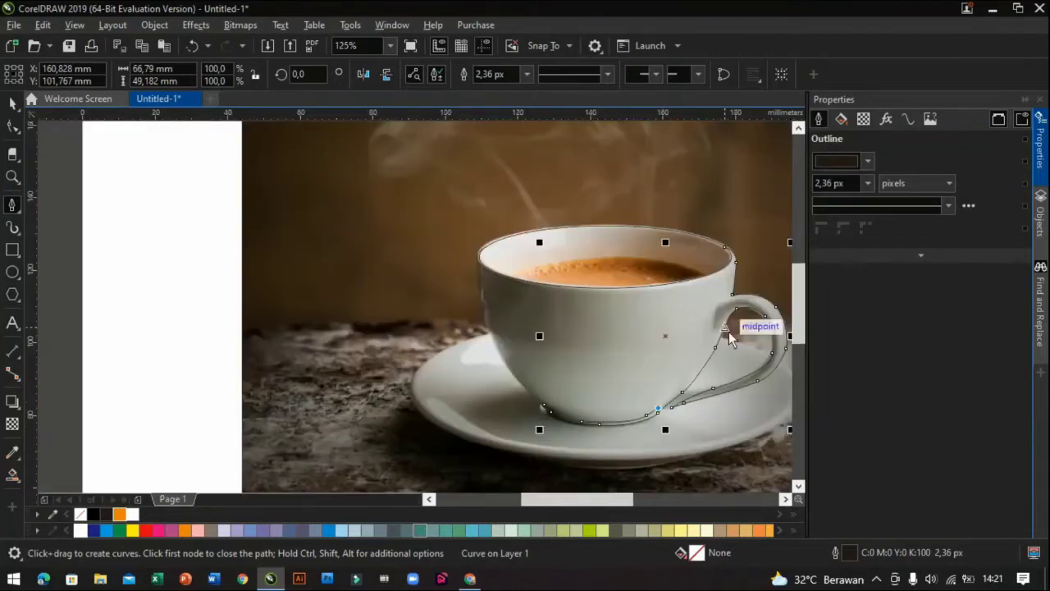
pyautogui.scroll(3, 715, 336)
pyautogui.moveTo(701, 339); pyautogui.dragTo(721, 275)
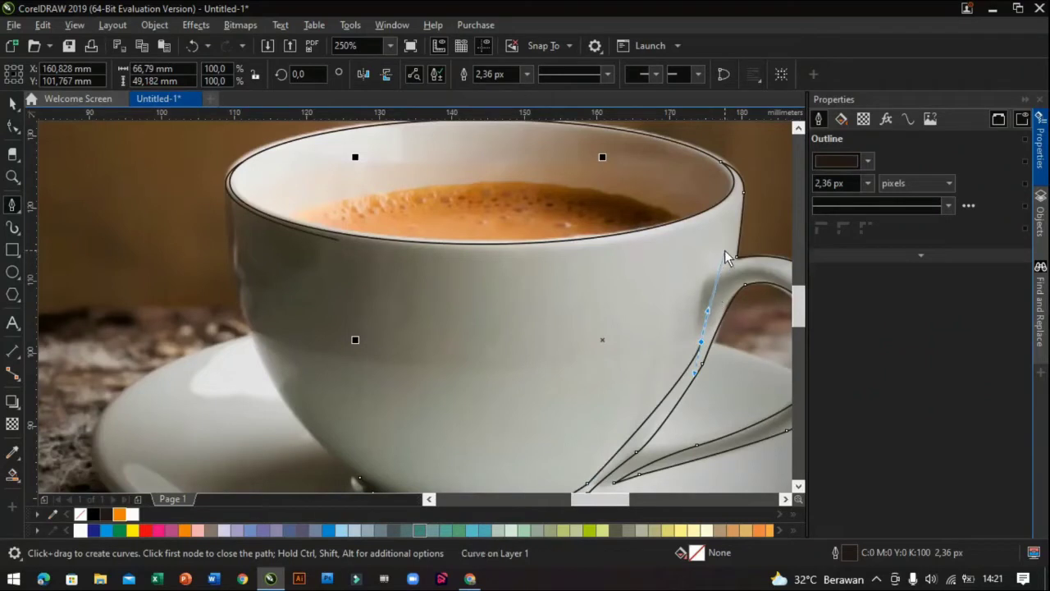
pyautogui.moveTo(726, 238); pyautogui.dragTo(727, 206)
pyautogui.moveTo(340, 243); pyautogui.dragTo(137, 206)
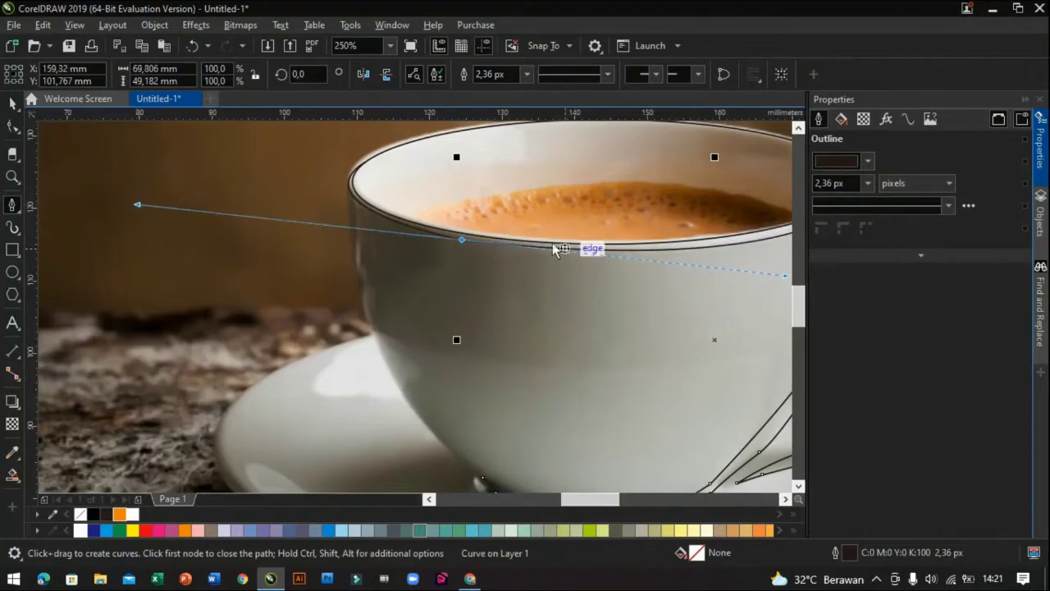
pyautogui.click(463, 239)
# Step: Outline the saucer with an ellipse about 106 mm wide and 39 mm high, and place a copy slightly above it
pyautogui.scroll(-2, 550, 311)
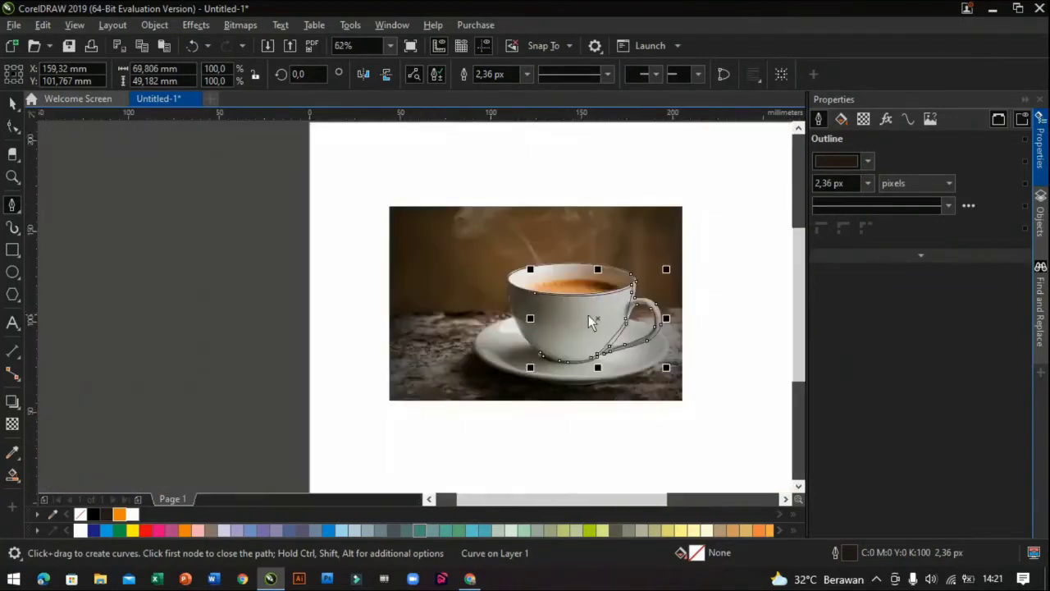
pyautogui.scroll(1, 592, 318)
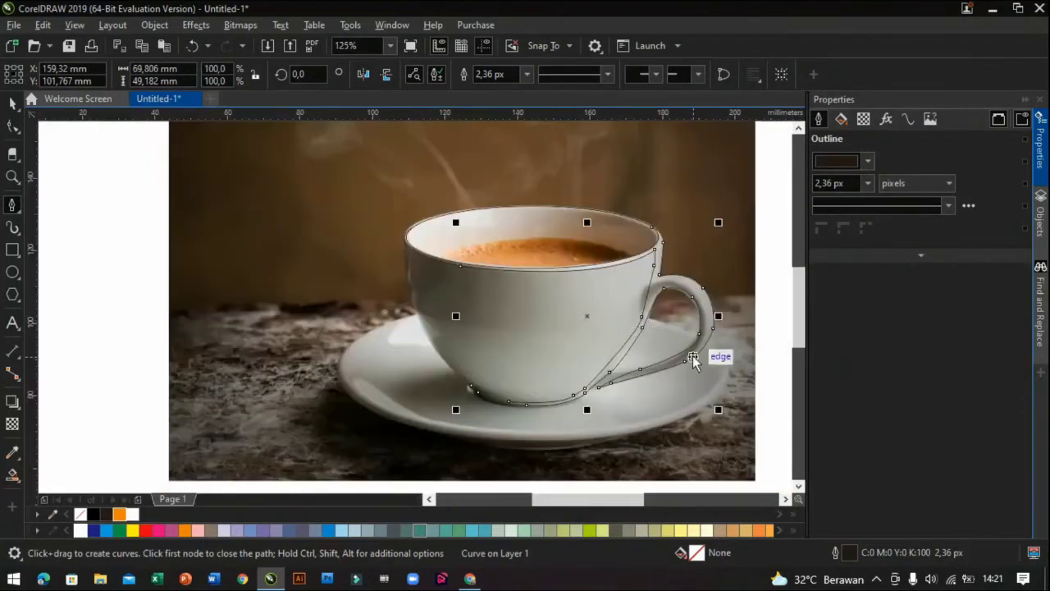
pyautogui.click(12, 272)
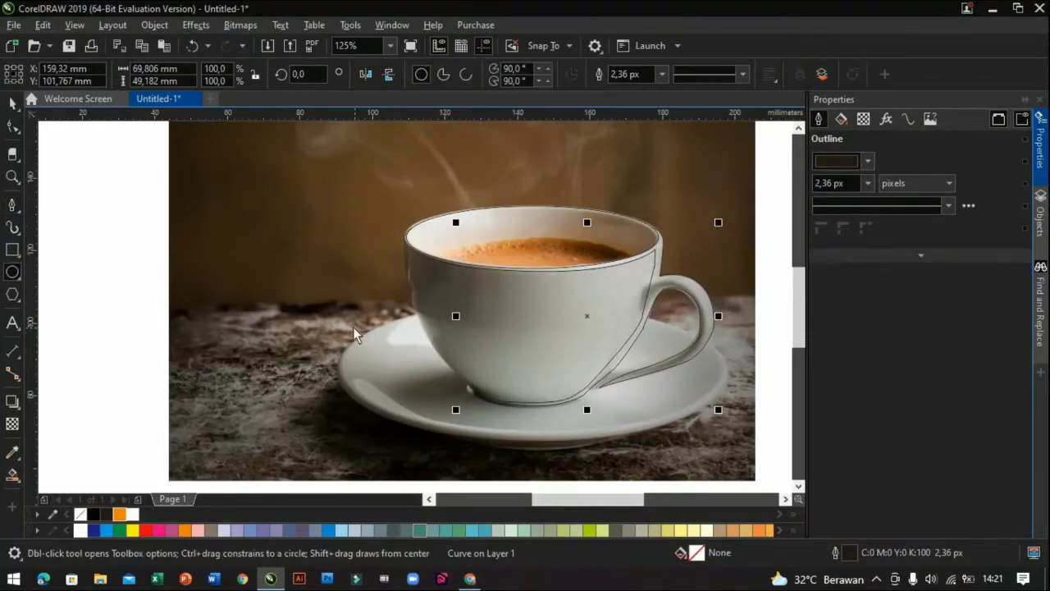
pyautogui.moveTo(341, 315); pyautogui.dragTo(729, 444)
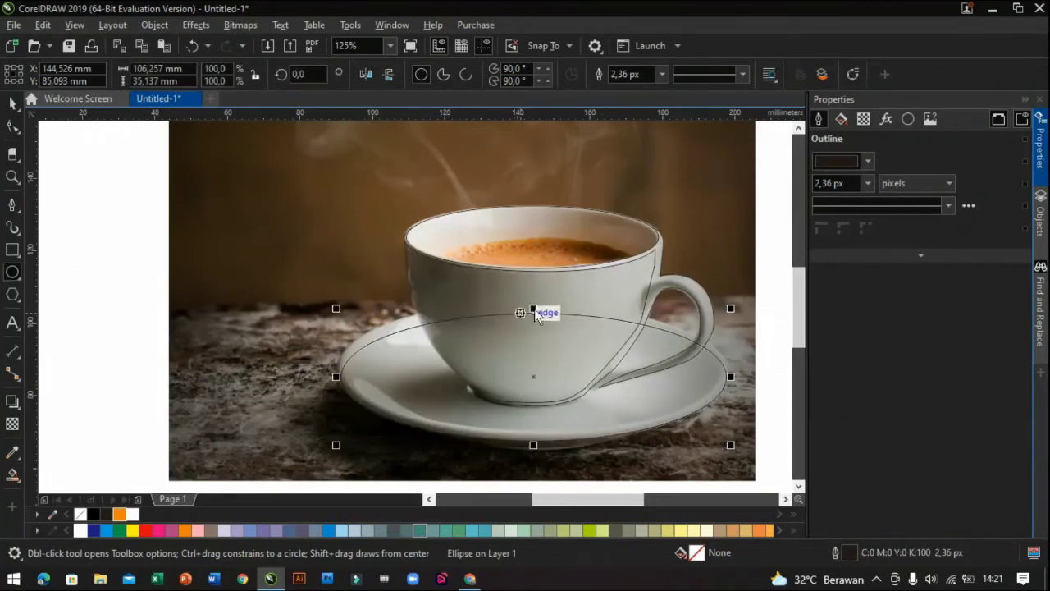
pyautogui.moveTo(535, 311); pyautogui.dragTo(533, 295)
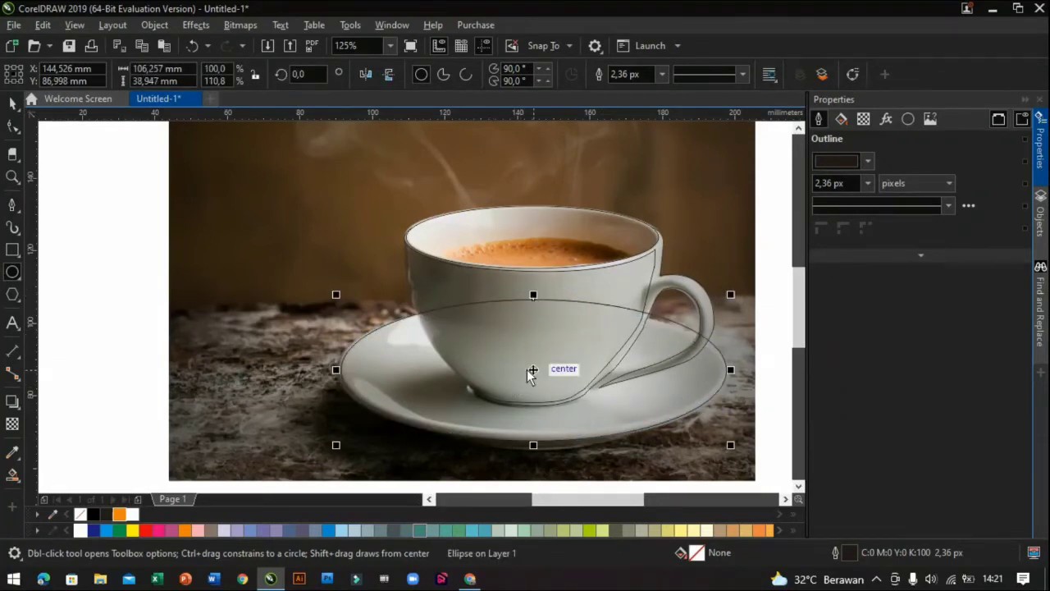
pyautogui.moveTo(534, 369)
pyautogui.mouseDown()
pyautogui.moveTo(542, 361)
pyautogui.moveTo(524, 363)
pyautogui.moveTo(534, 363)
pyautogui.mouseUp()
pyautogui.click(12, 103)
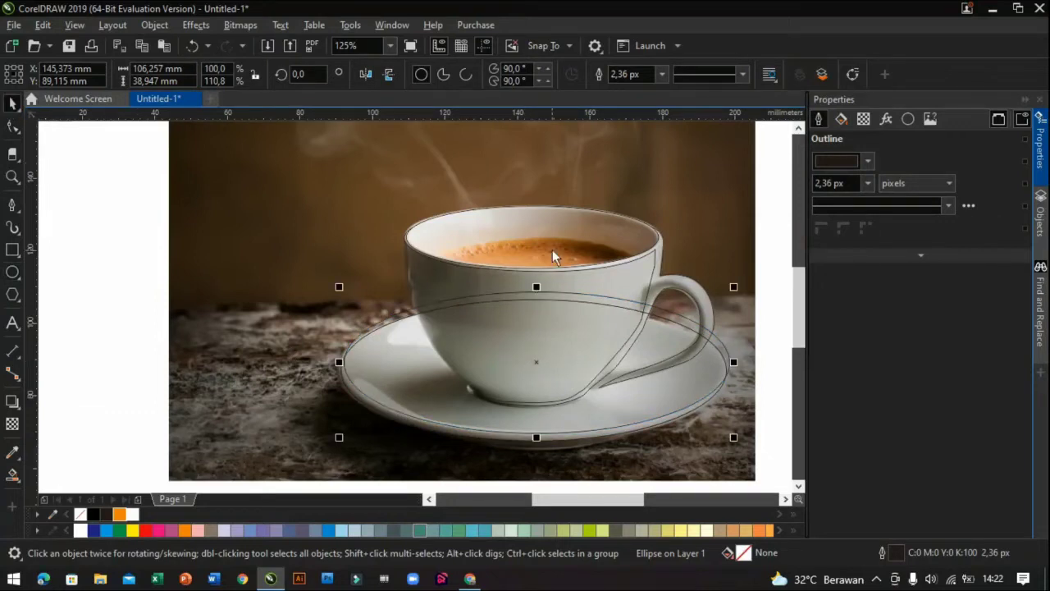
# Step: Draw an irregular Freehand curve about 38 mm wide and 17 mm high inside the cup, from the back rim across the coffee to the front rim
pyautogui.click(17, 213)
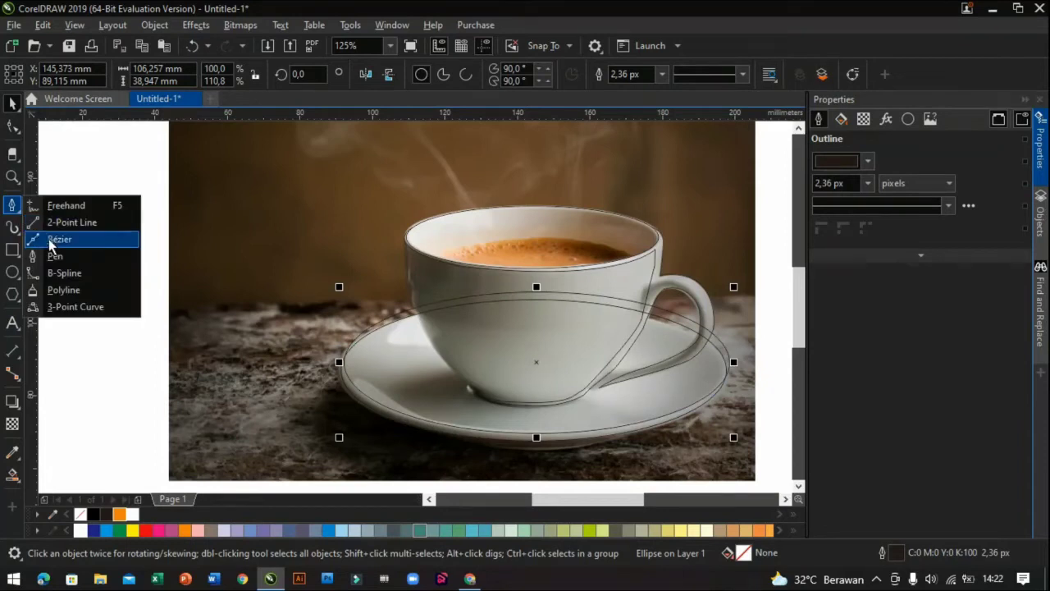
pyautogui.click(70, 222)
pyautogui.scroll(2, 731, 246)
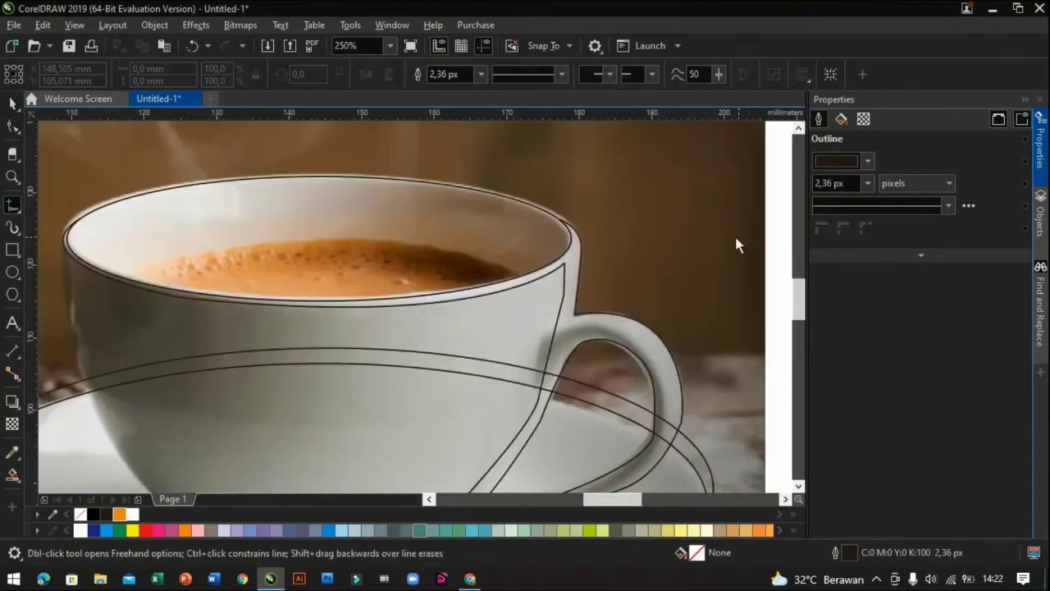
pyautogui.moveTo(318, 177); pyautogui.dragTo(428, 194)
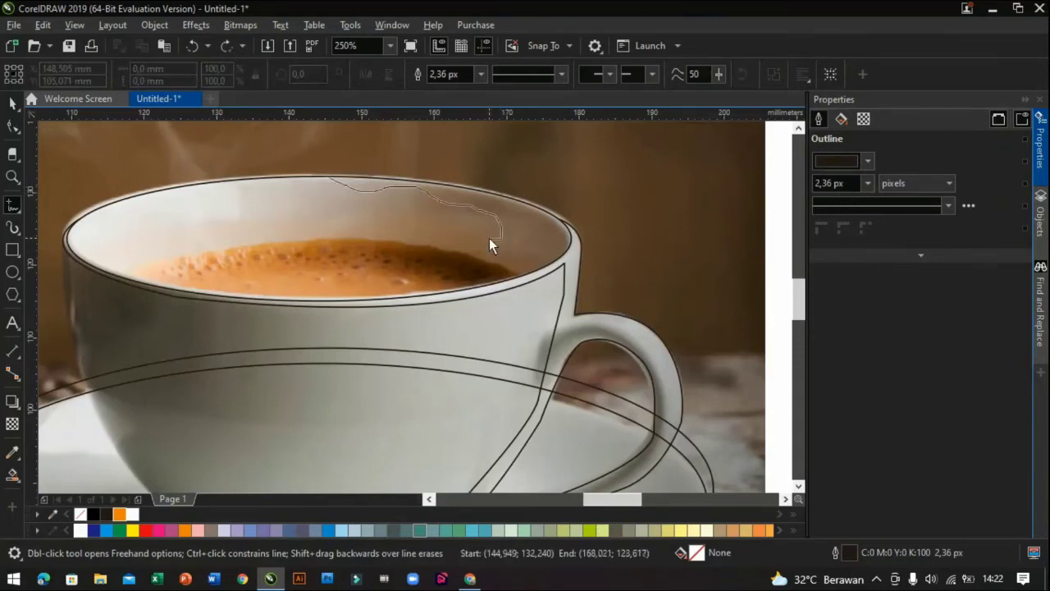
pyautogui.moveTo(445, 268)
pyautogui.mouseDown()
pyautogui.moveTo(421, 287)
pyautogui.moveTo(368, 283)
pyautogui.mouseUp()
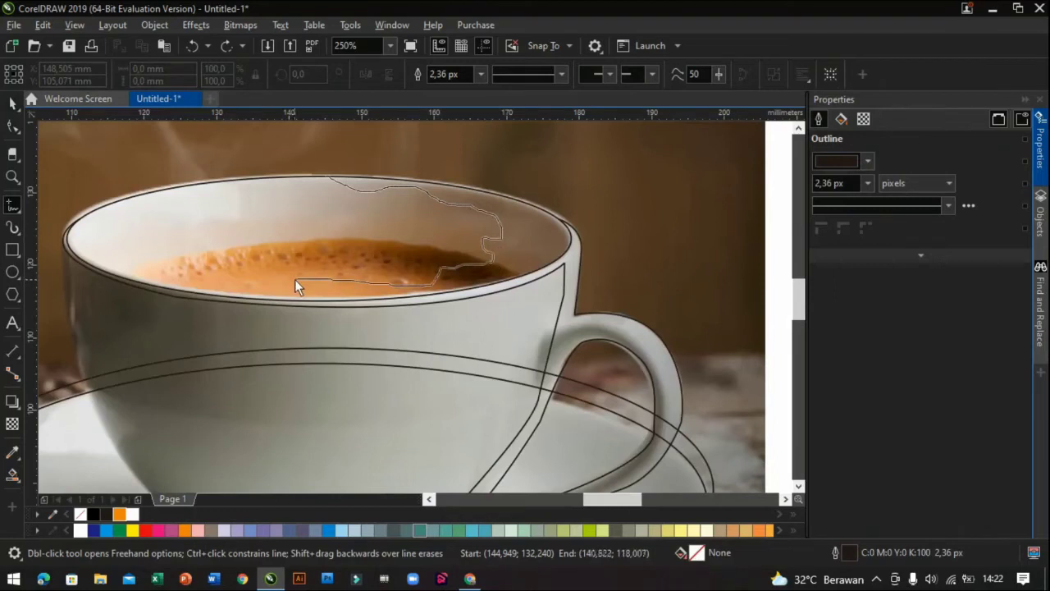
pyautogui.moveTo(294, 279); pyautogui.dragTo(229, 295)
pyautogui.click(12, 103)
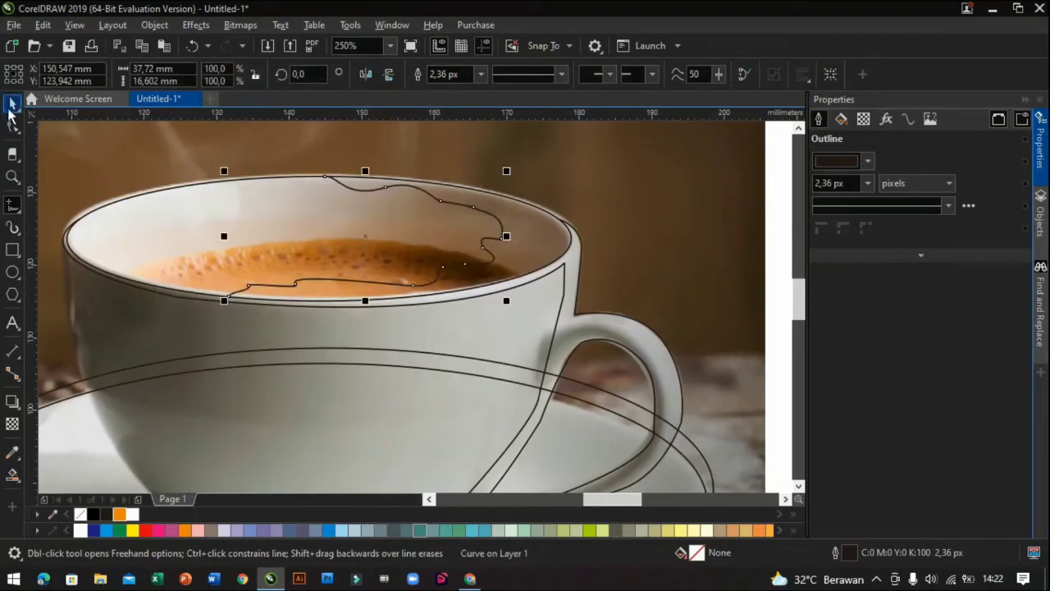
# Step: Move the coffee cup photo off the tracing to the left edge of the page, leaving the line work exposed
pyautogui.scroll(-3, 540, 277)
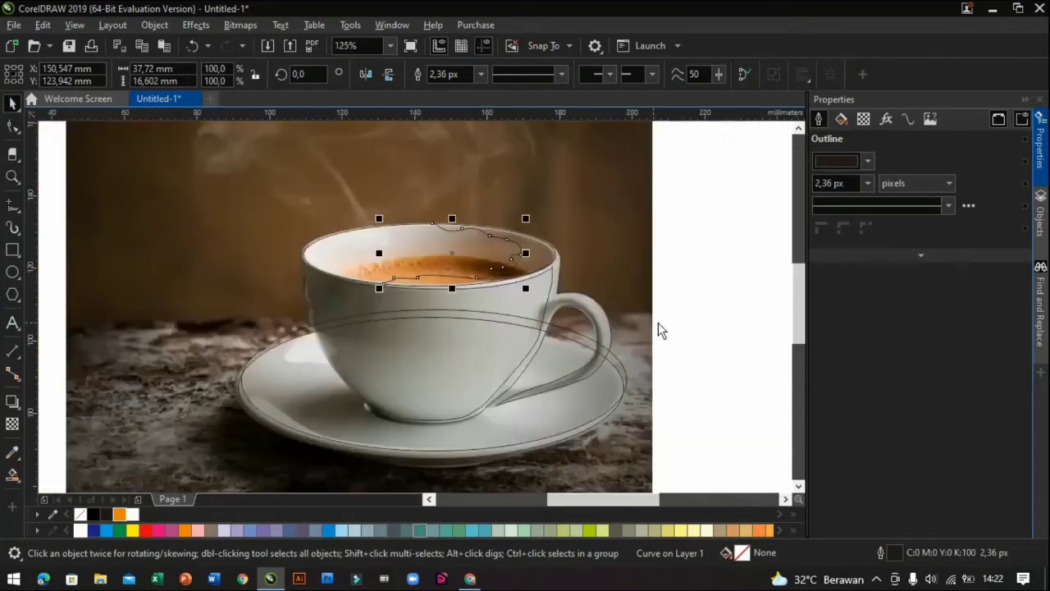
pyautogui.moveTo(624, 296)
pyautogui.mouseDown()
pyautogui.moveTo(177, 289)
pyautogui.moveTo(139, 302)
pyautogui.moveTo(176, 299)
pyautogui.mouseUp()
pyautogui.scroll(-5, 177, 288)
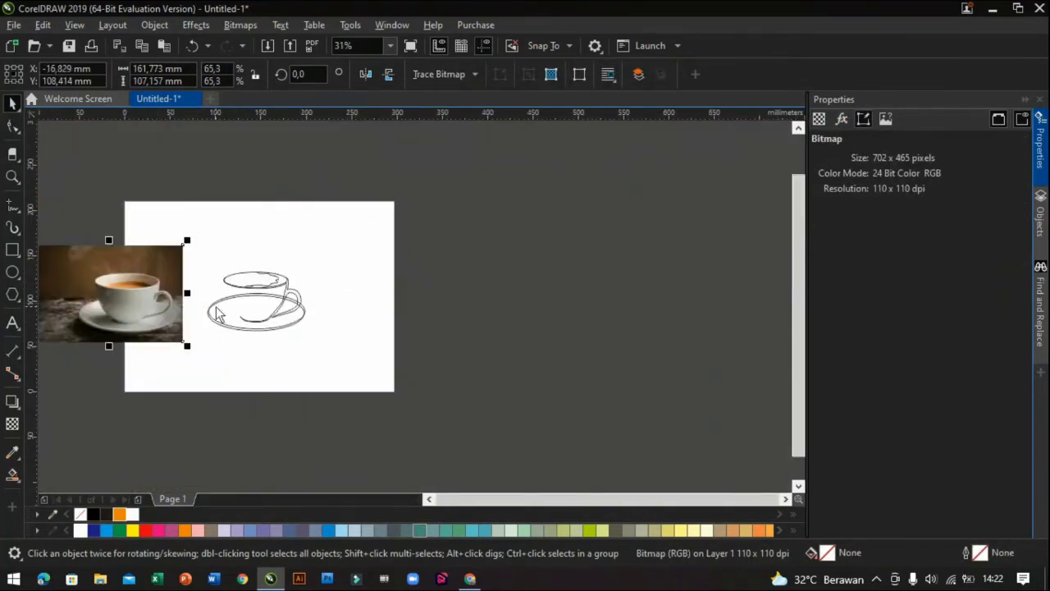
pyautogui.scroll(2, 215, 306)
pyautogui.scroll(2, 210, 306)
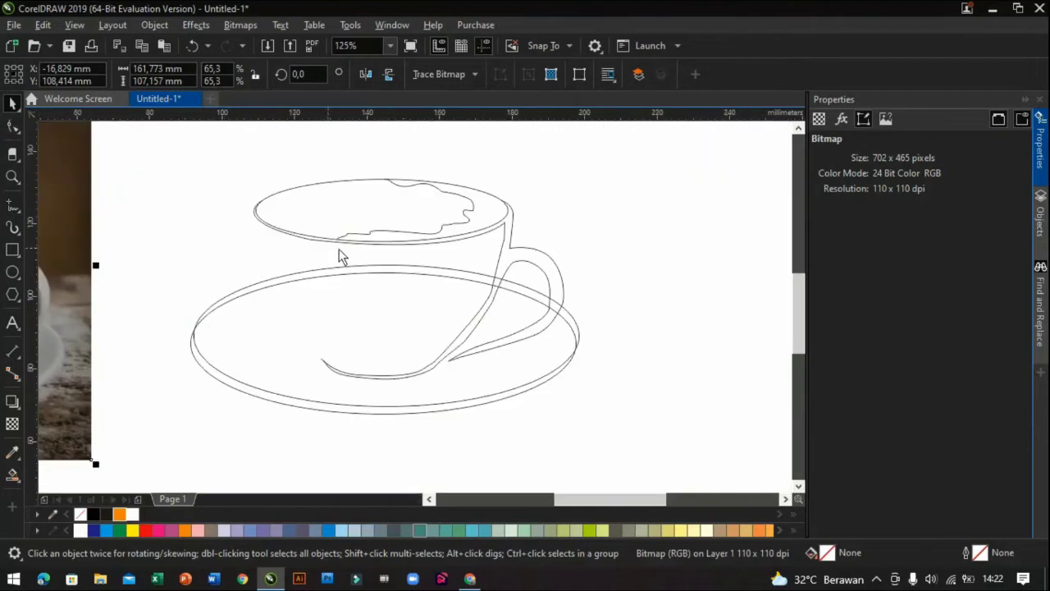
# Step: Fill the lower crescent between the two saucer ellipses with black, and delete both ellipses
pyautogui.click(12, 474)
pyautogui.click(464, 406)
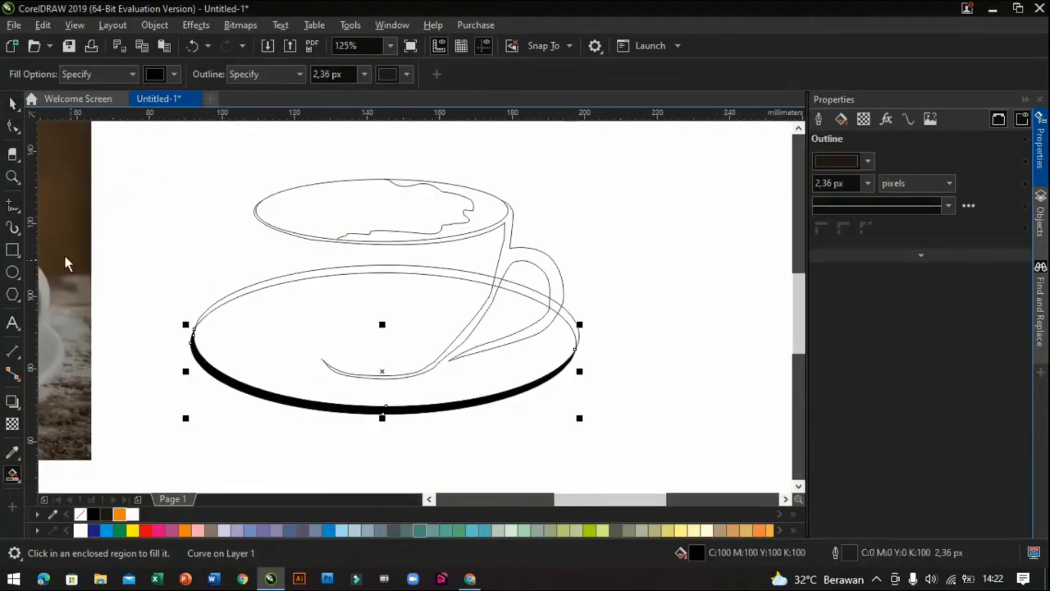
pyautogui.click(18, 107)
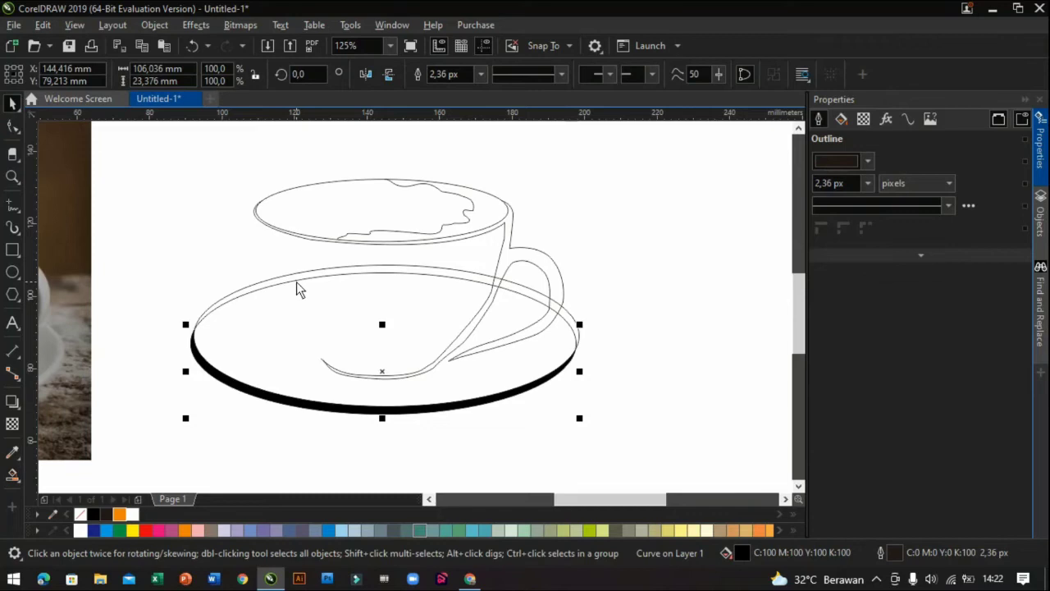
pyautogui.click(297, 280)
pyautogui.keyDown('shift'); pyautogui.click(288, 277); pyautogui.keyUp('shift')
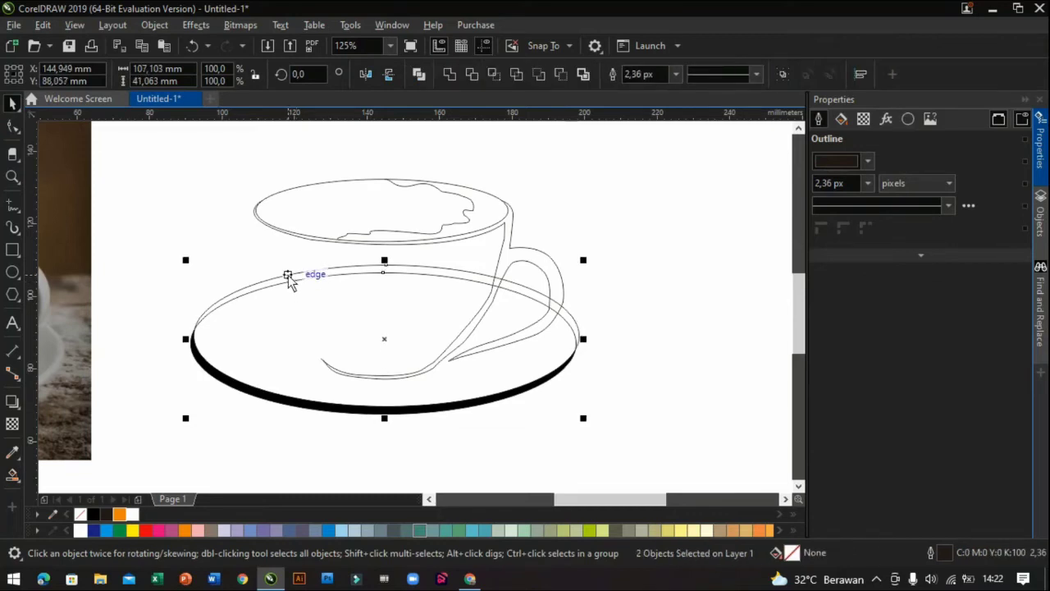
pyautogui.press('Delete')
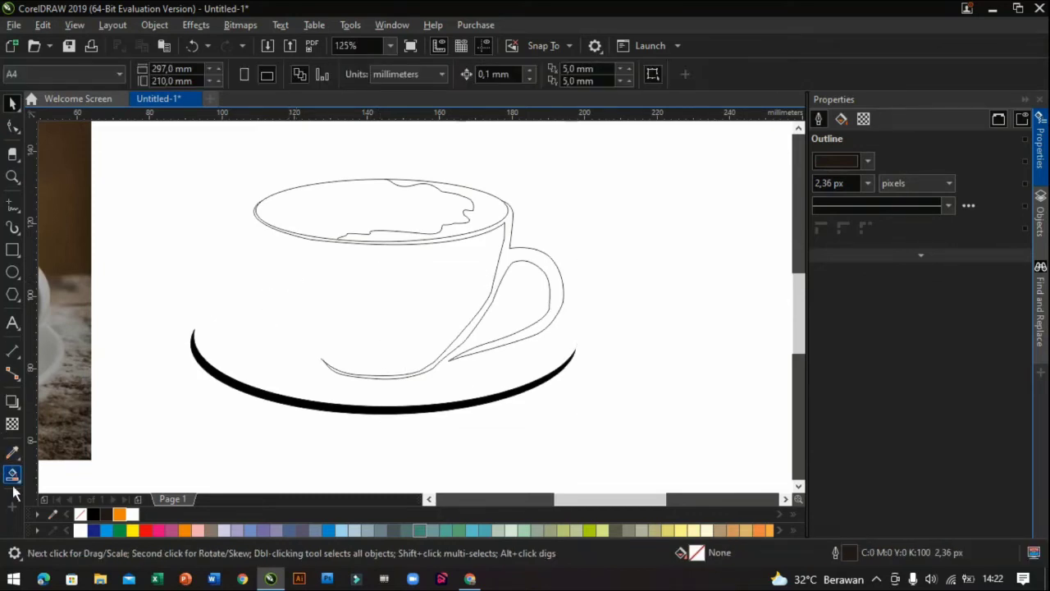
# Step: Fill the cup-and-handle shading and the coffee shadow inside the rim with black, and delete the rim ellipse
pyautogui.click(10, 476)
pyautogui.click(508, 262)
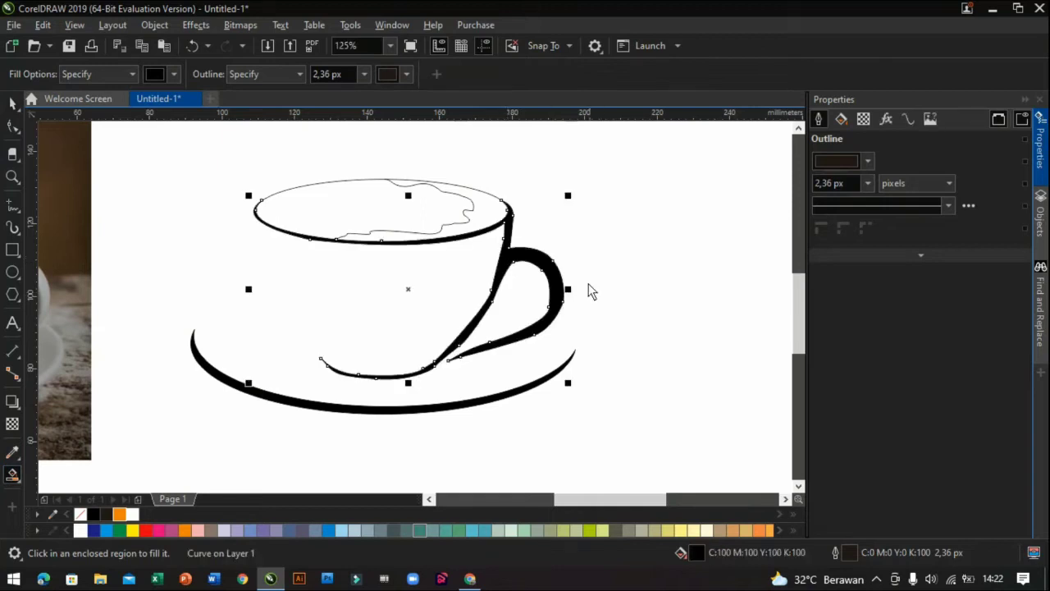
pyautogui.click(481, 211)
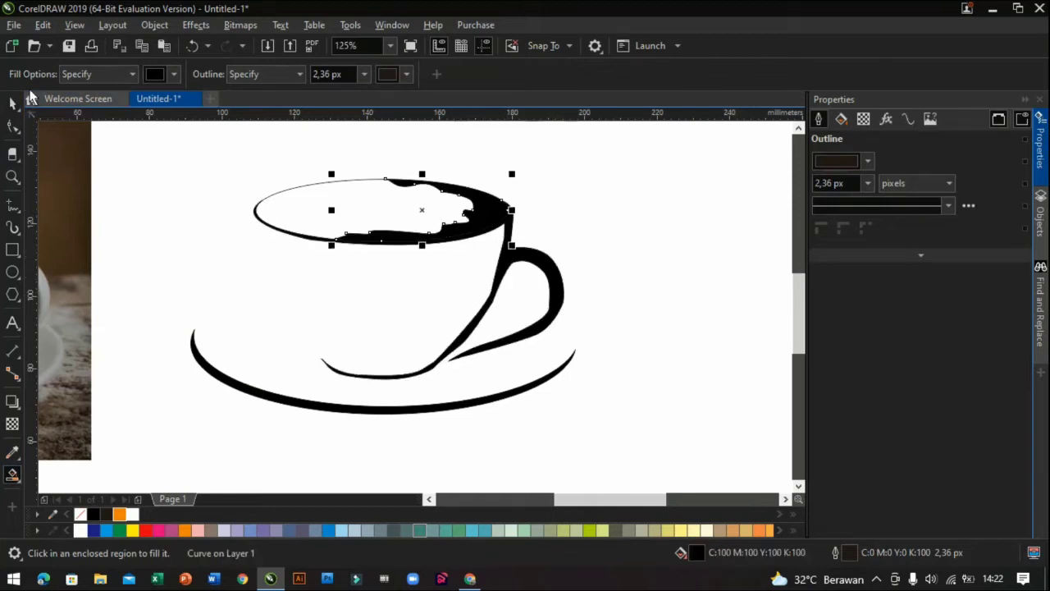
pyautogui.press('space')
pyautogui.click(342, 184)
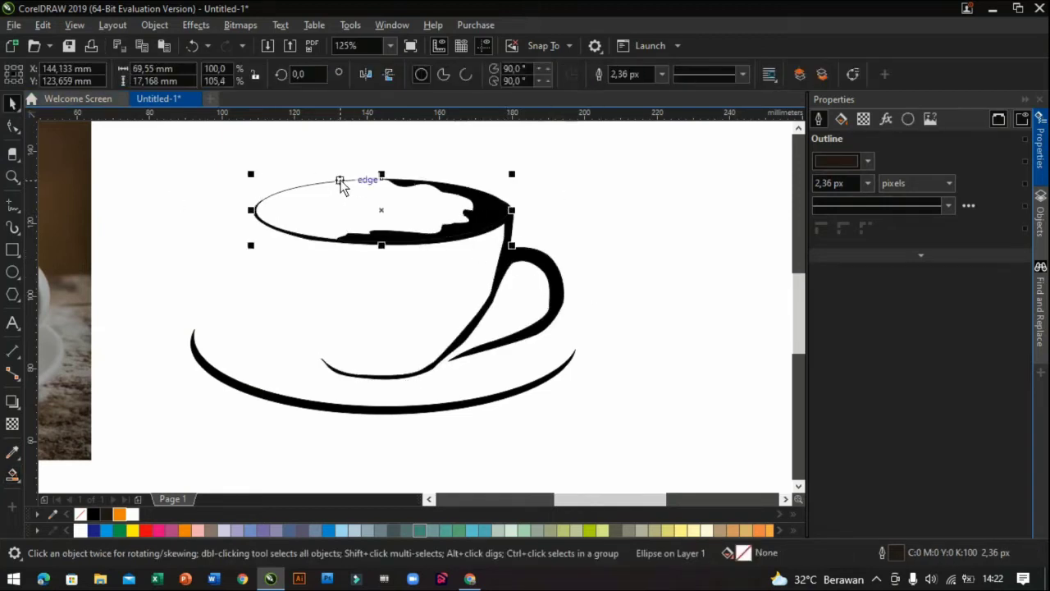
pyautogui.press('Delete')
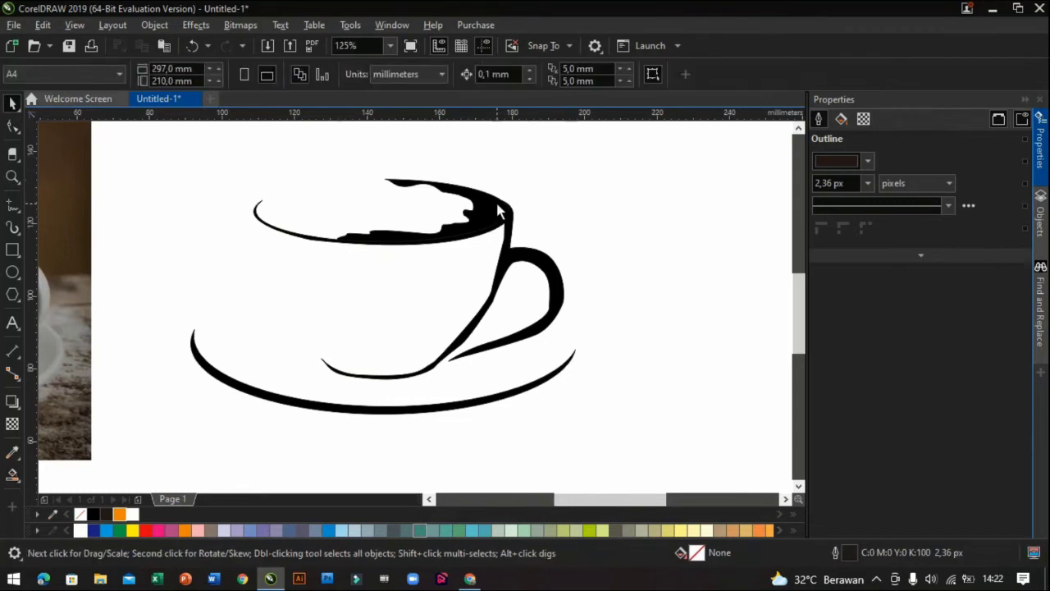
# Step: Check the curves listed on Layer 1 and delete the fifth one, a leftover tracing curve beneath the filled shapes
pyautogui.click(528, 262)
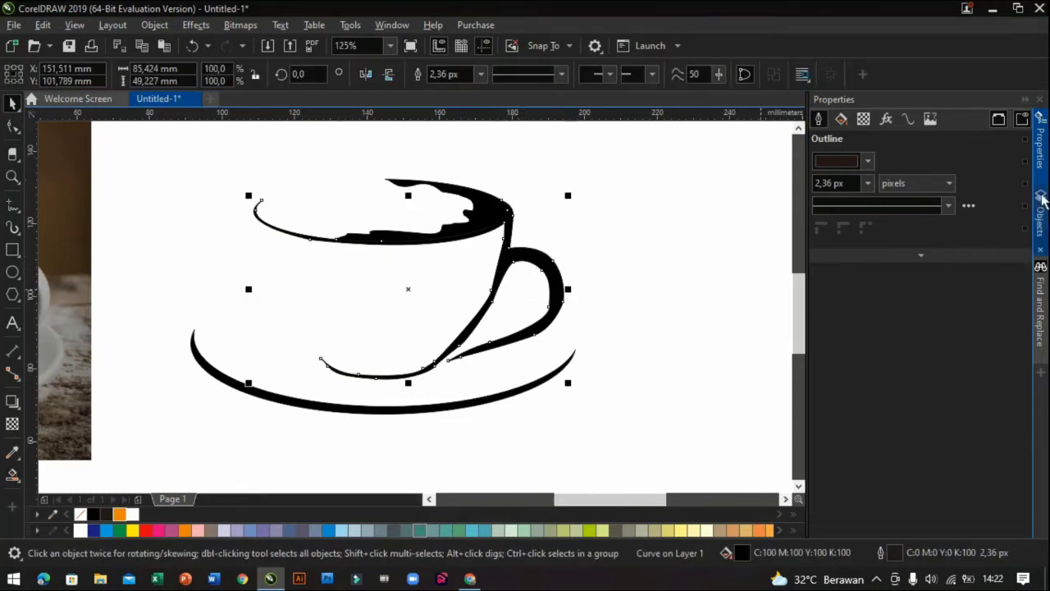
pyautogui.click(1042, 211)
pyautogui.click(878, 287)
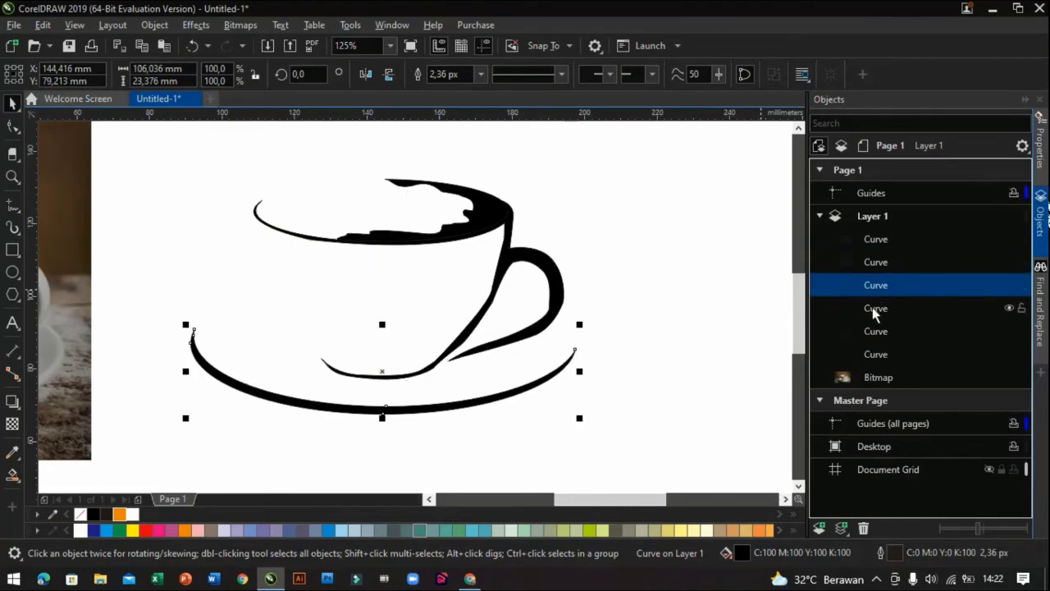
pyautogui.click(874, 309)
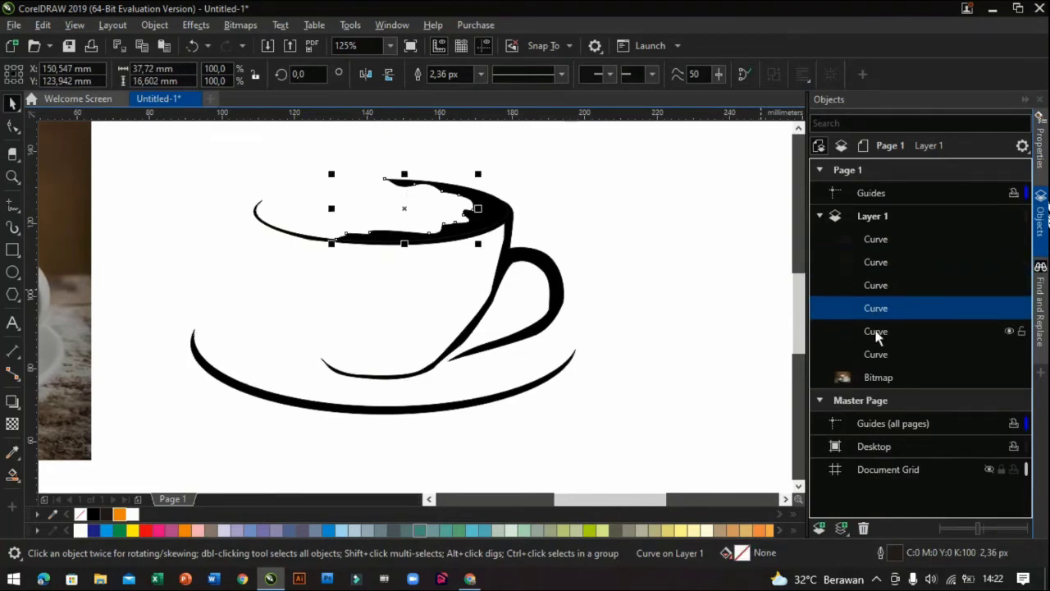
pyautogui.click(872, 332)
pyautogui.press('Delete')
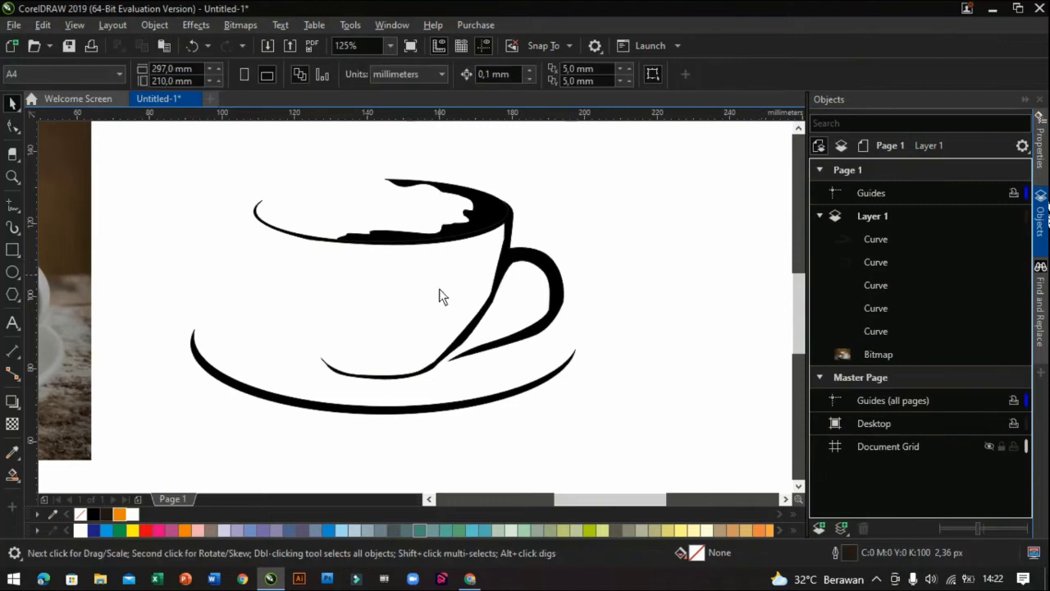
# Step: Remove the surplus nodes on the cup's right side beside the handle opening to smooth the shading's edge
pyautogui.click(13, 126)
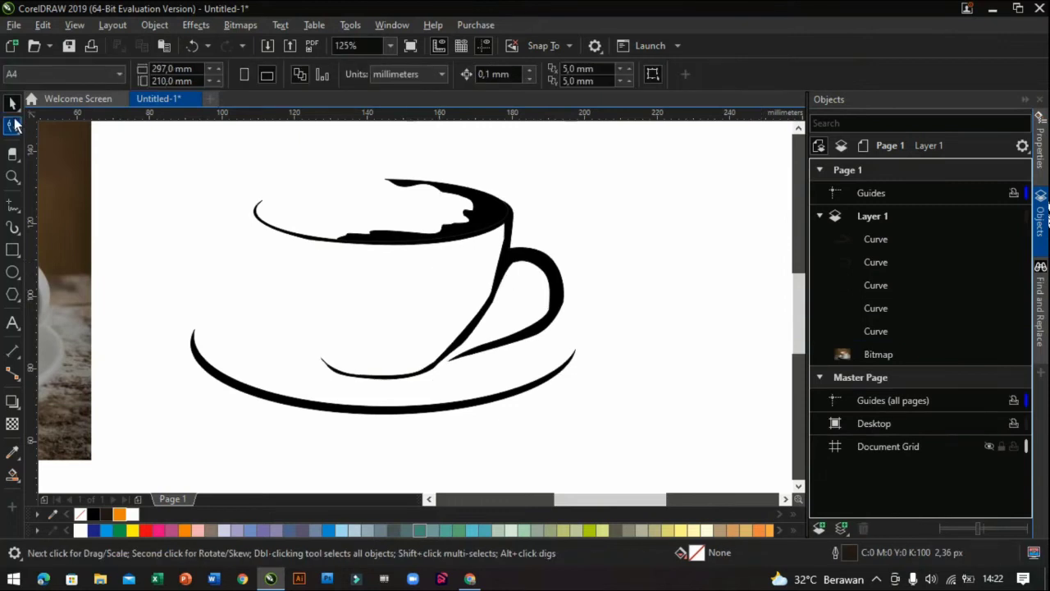
pyautogui.click(462, 346)
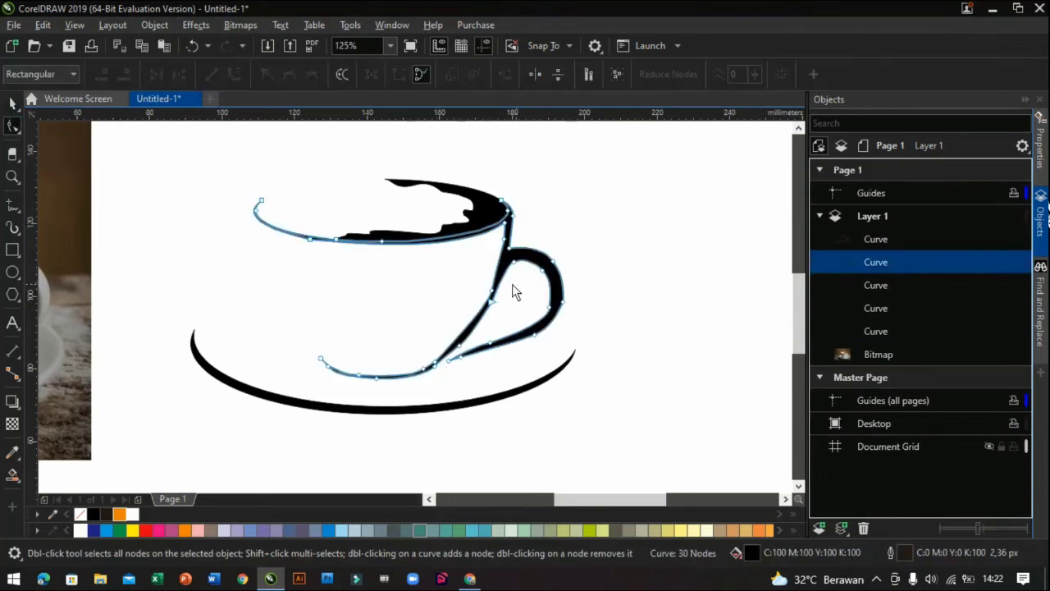
pyautogui.doubleClick(488, 290)
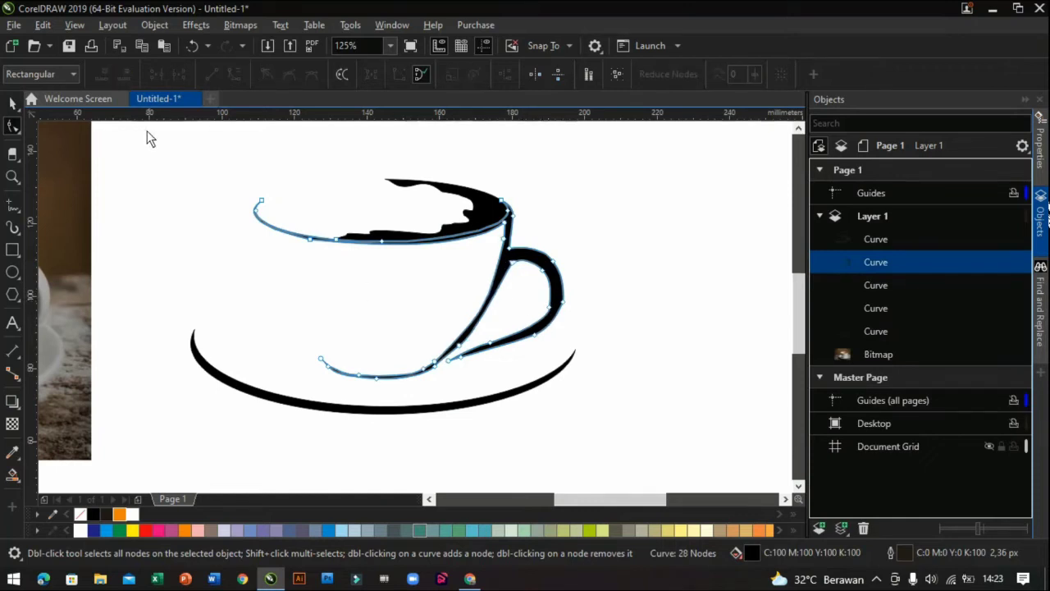
pyautogui.click(11, 103)
pyautogui.click(211, 225)
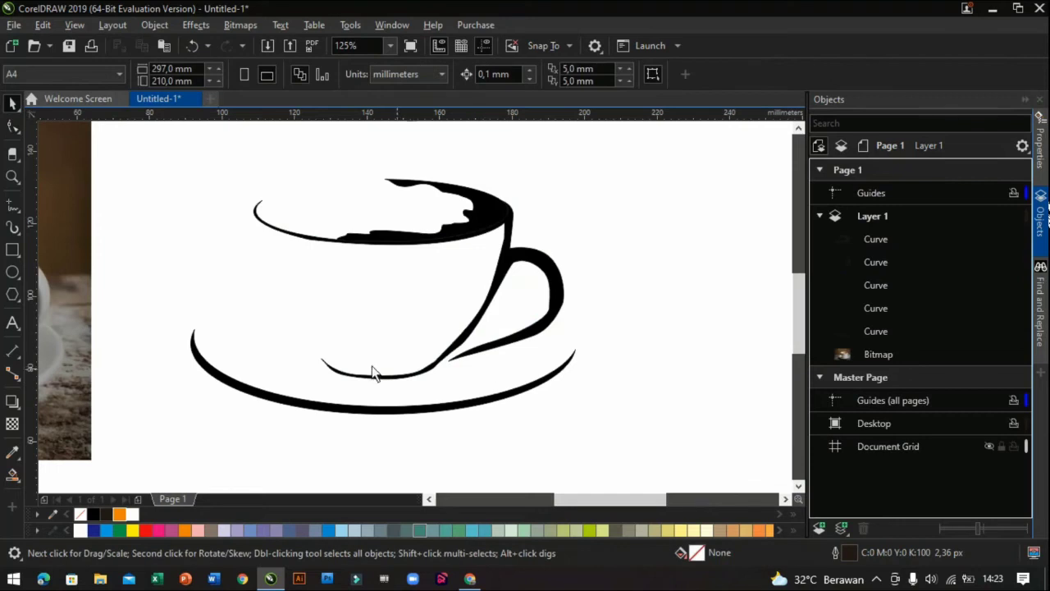
# Step: Mirror the coffee shadow horizontally onto the left side of the cup's opening, and delete the leftover Freehand curve
pyautogui.click(489, 220)
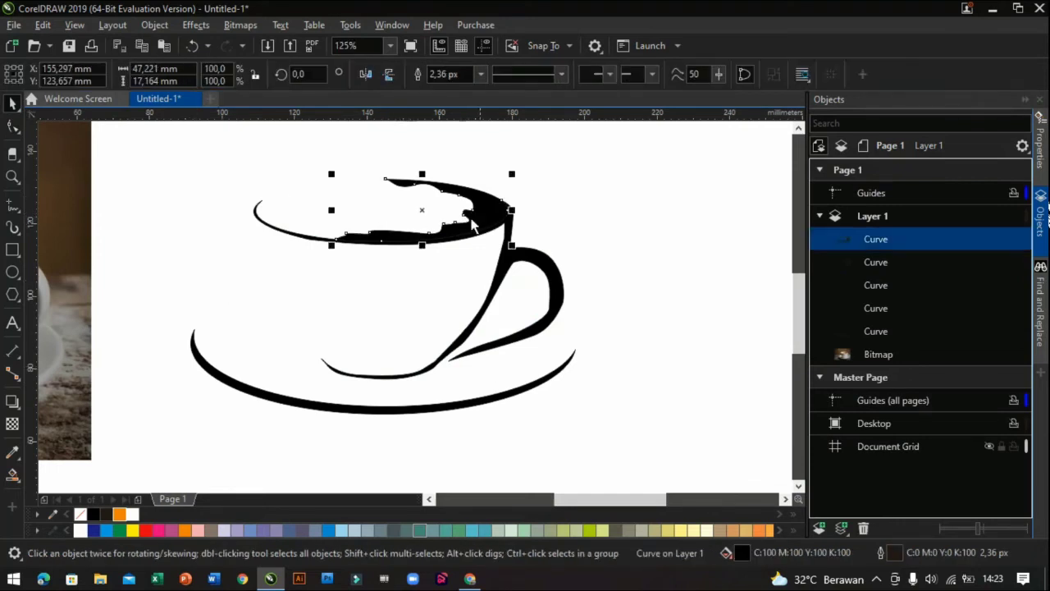
pyautogui.click(366, 74)
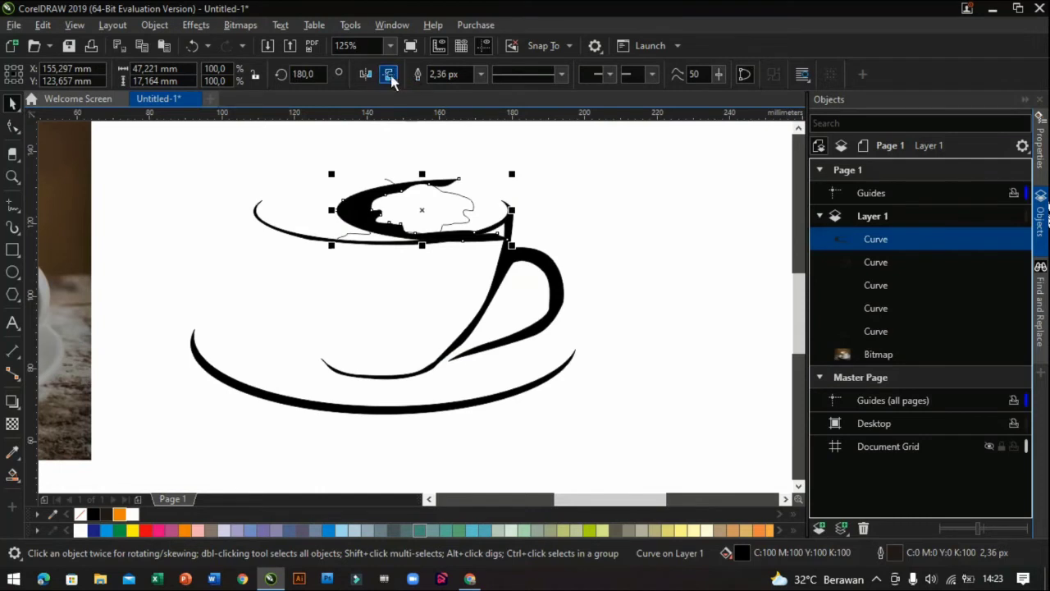
pyautogui.moveTo(420, 215); pyautogui.dragTo(340, 218)
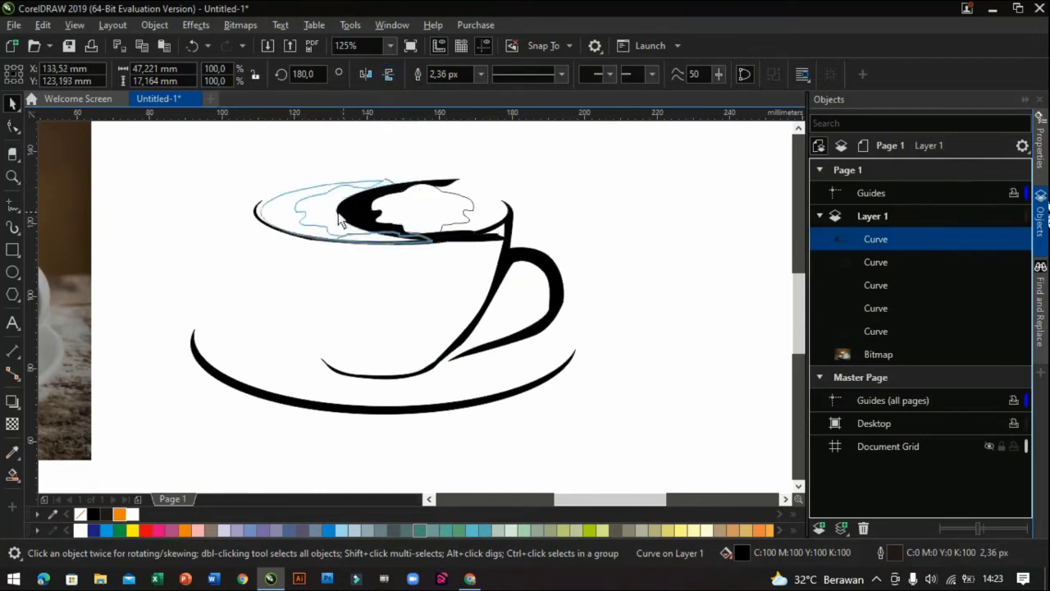
pyautogui.click(466, 211)
pyautogui.press('Delete')
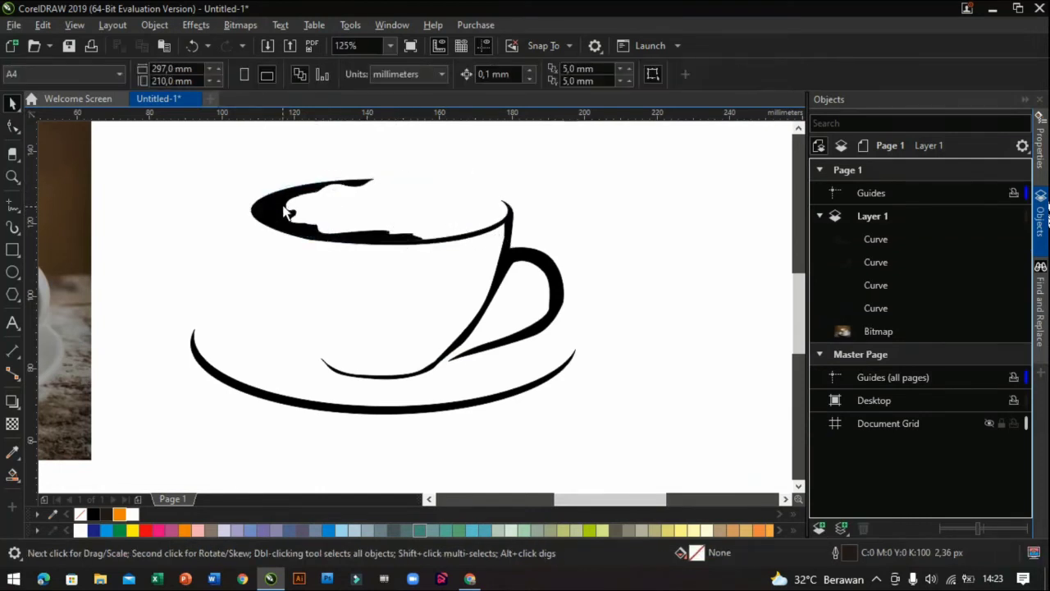
# Step: Mirror the coffee shadow vertically and fit it just inside the cup's left rim, with a thin gap along the front
pyautogui.click(286, 212)
pyautogui.click(390, 75)
pyautogui.click(390, 74)
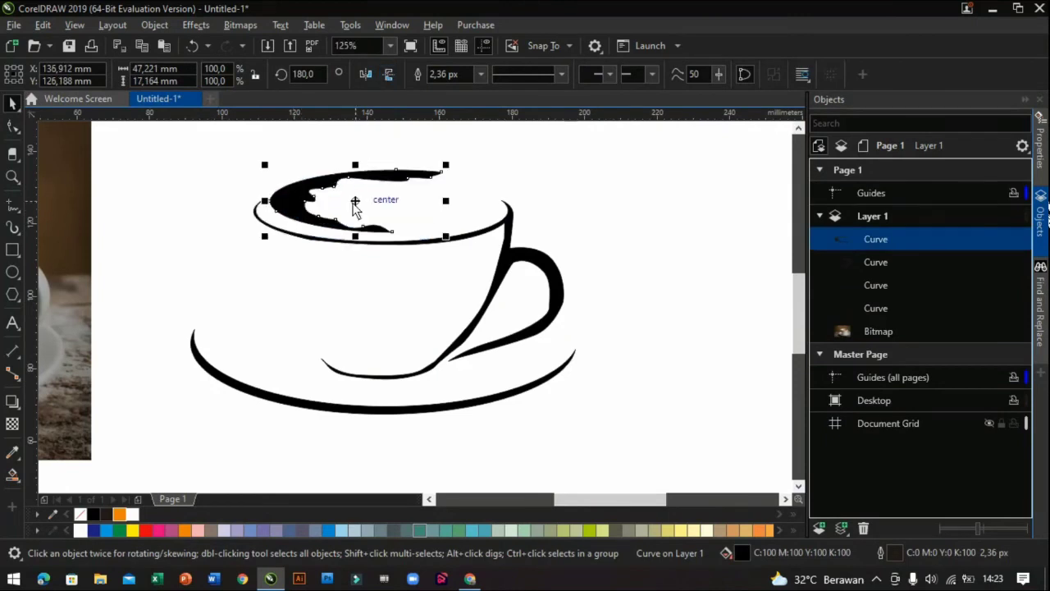
pyautogui.moveTo(358, 199); pyautogui.dragTo(345, 209)
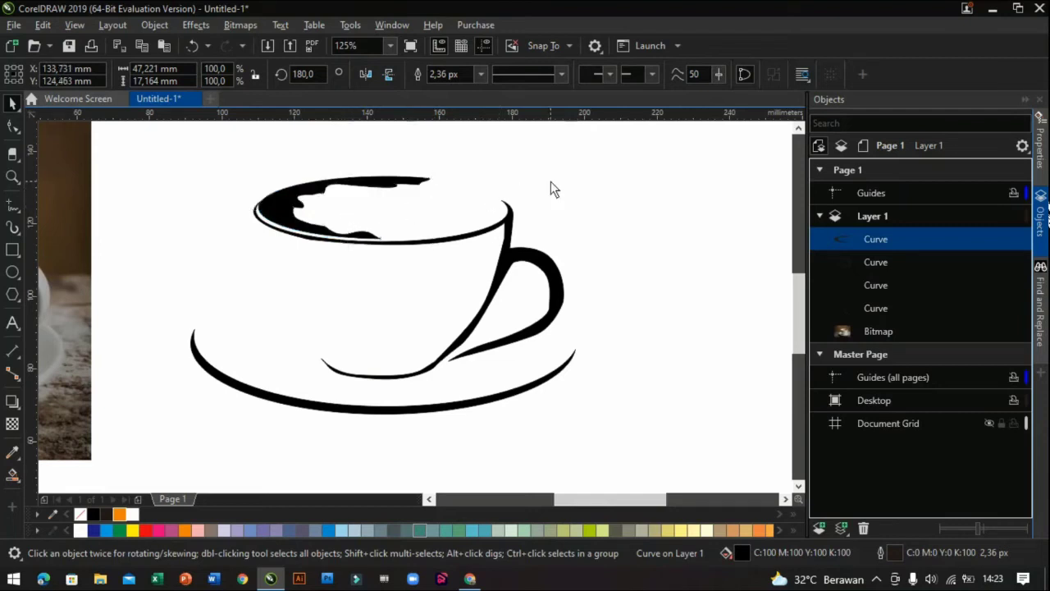
pyautogui.click(739, 277)
# Step: Draw three wavy steam strokes above the cup with the Artistic Media tool, each taller than the last toward the left
pyautogui.moveTo(790, 327); pyautogui.dragTo(814, 296)
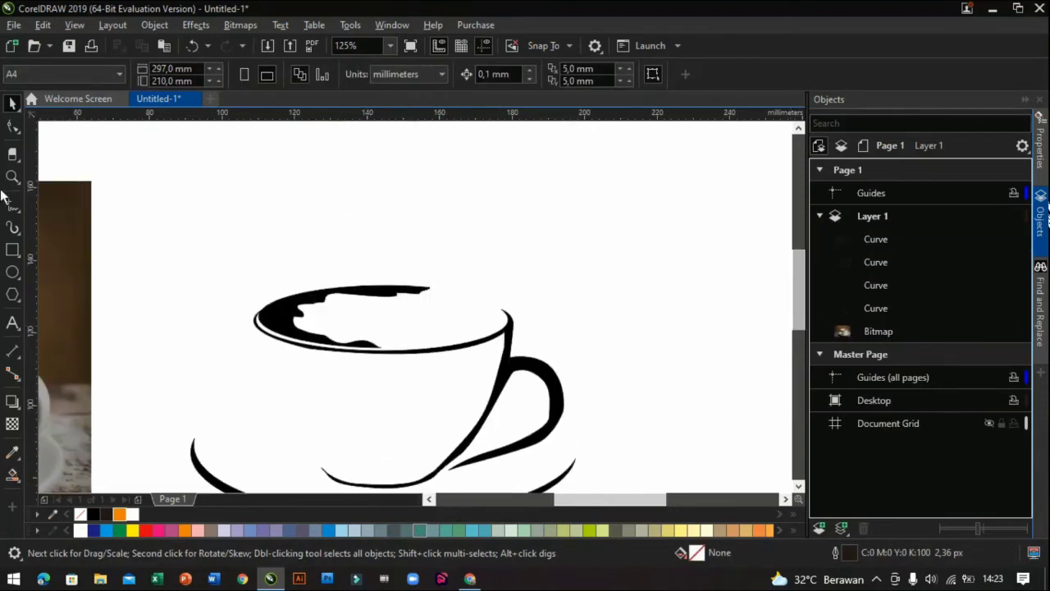
pyautogui.click(13, 227)
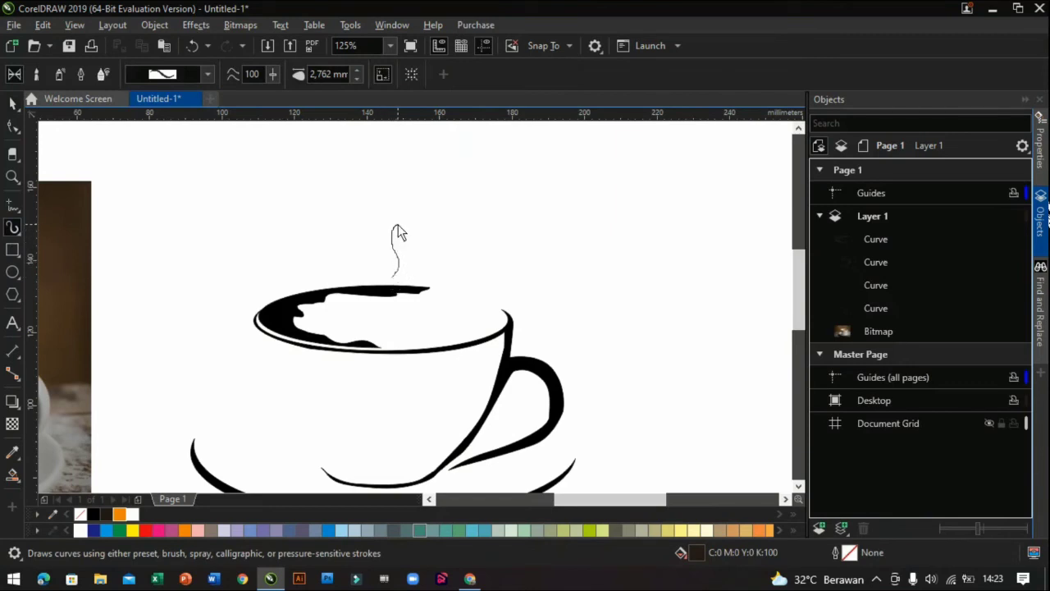
pyautogui.moveTo(393, 225); pyautogui.dragTo(393, 230)
pyautogui.moveTo(379, 270)
pyautogui.mouseDown()
pyautogui.moveTo(372, 231)
pyautogui.moveTo(391, 213)
pyautogui.mouseUp()
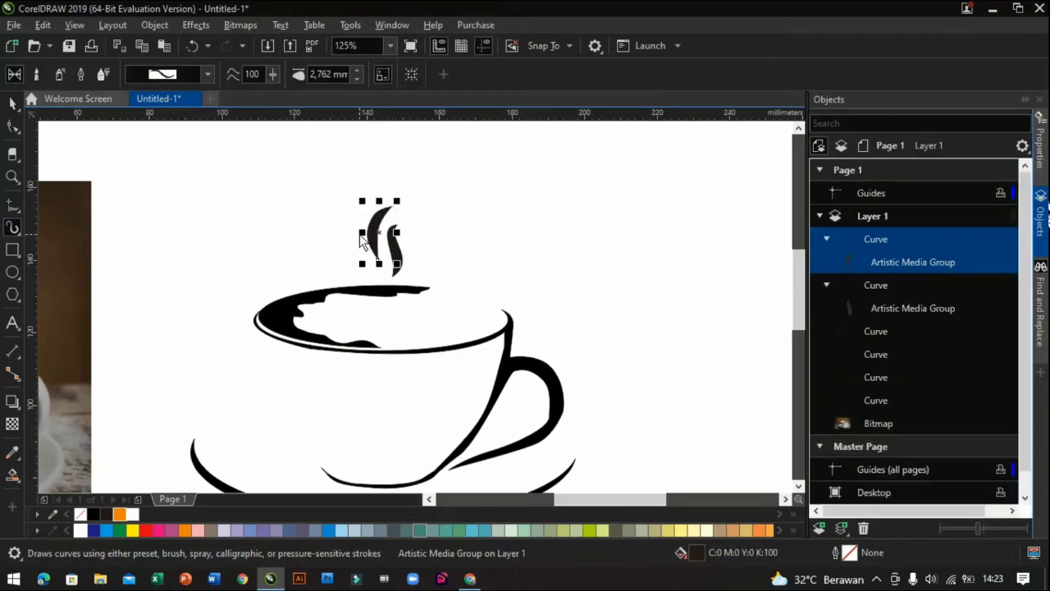
pyautogui.moveTo(358, 250); pyautogui.dragTo(375, 200)
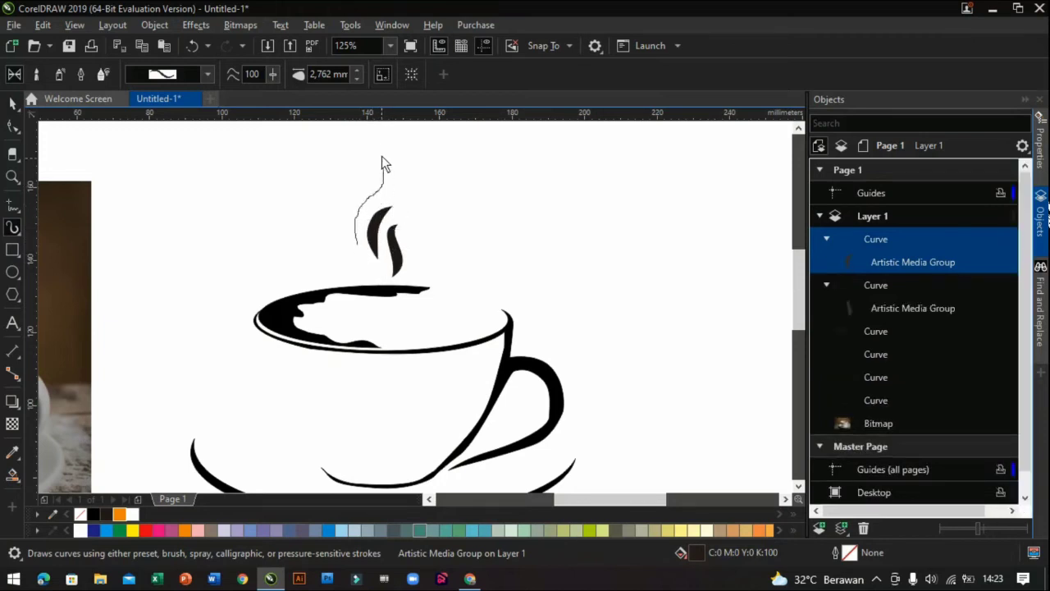
pyautogui.moveTo(380, 146); pyautogui.dragTo(381, 145)
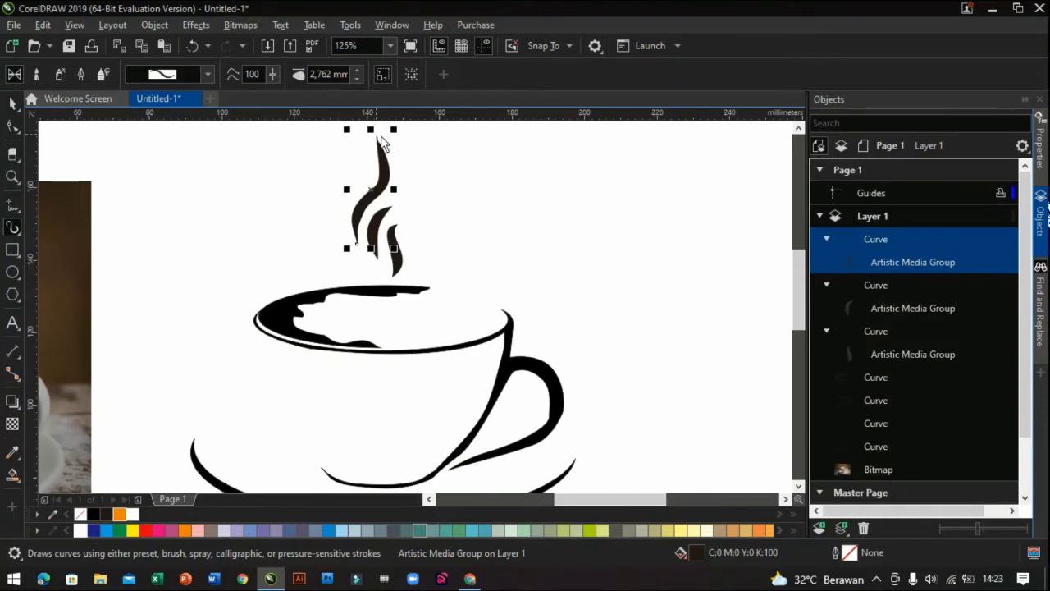
pyautogui.scroll(-2, 411, 197)
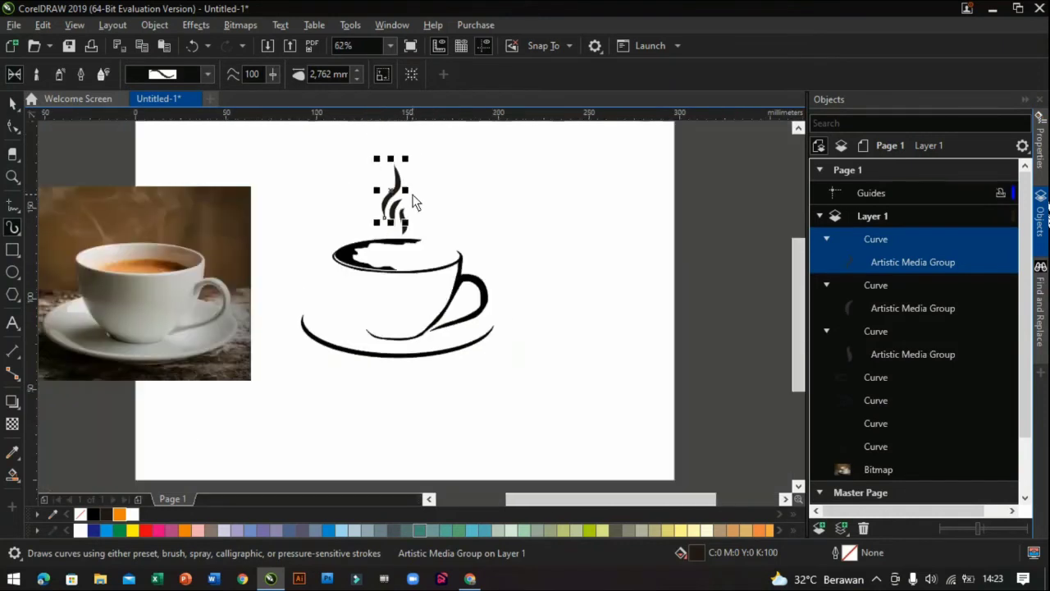
pyautogui.click(13, 102)
pyautogui.click(579, 370)
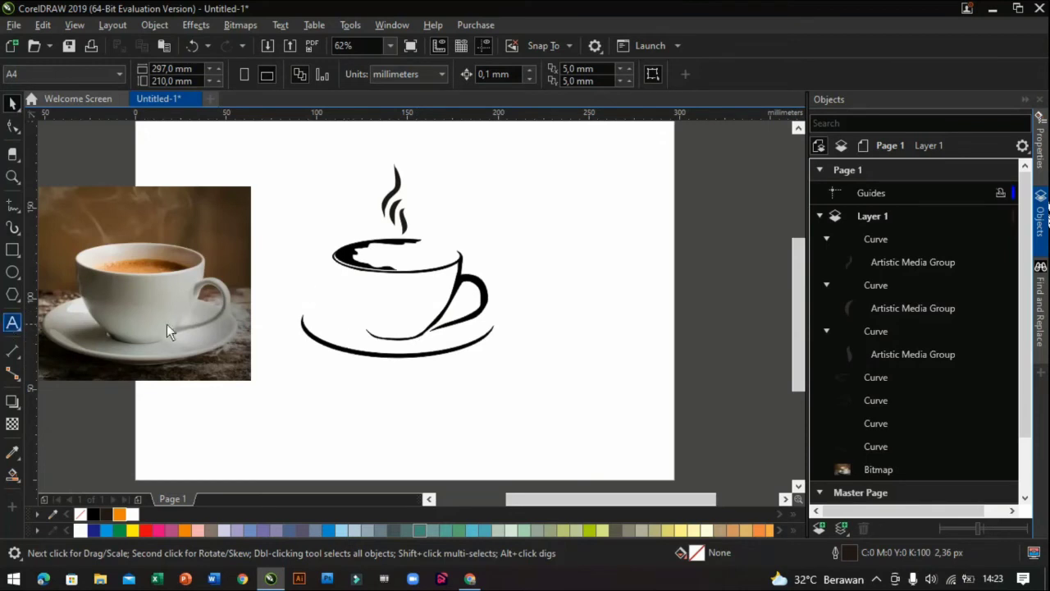
# Step: Add artistic text in Arial 24 pt at the cup's left side, reading "Caffee" with "Time" indented on a second line
pyautogui.click(12, 323)
pyautogui.click(315, 287)
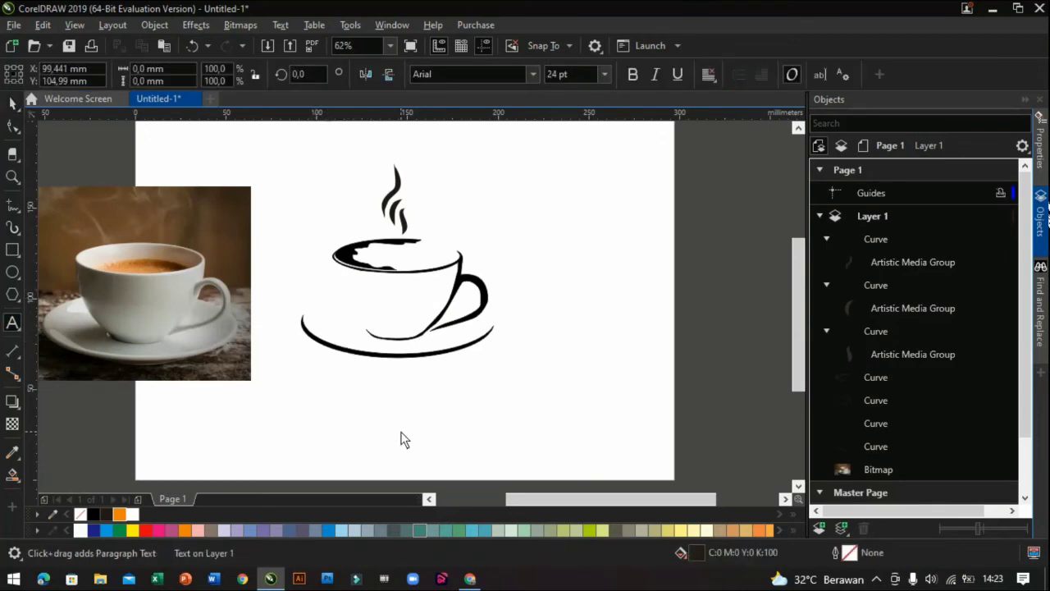
pyautogui.write('Ca')
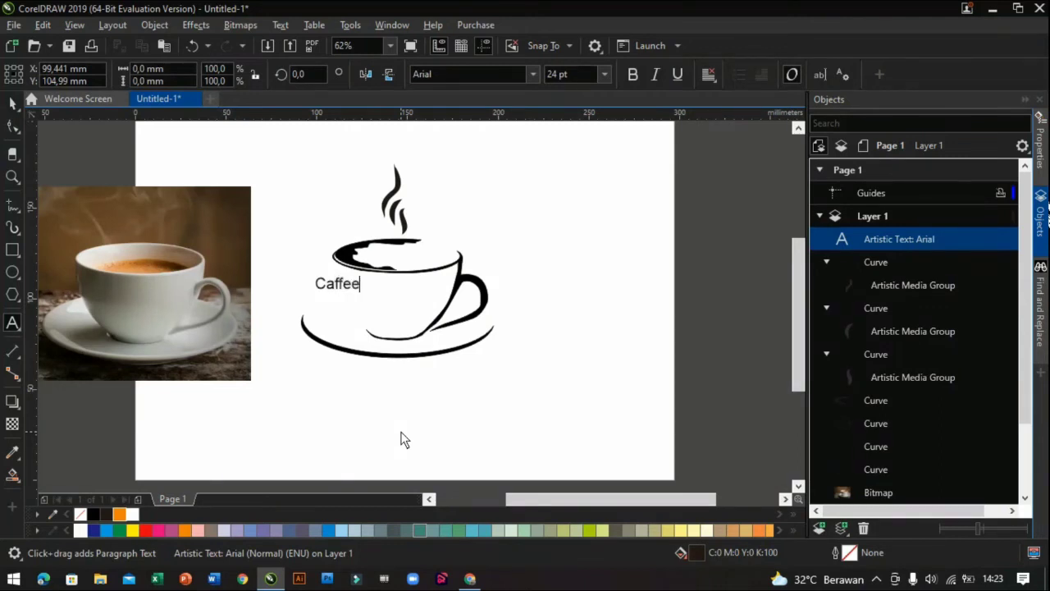
pyautogui.write('ffee')
pyautogui.press('Return')
pyautogui.write('Time')
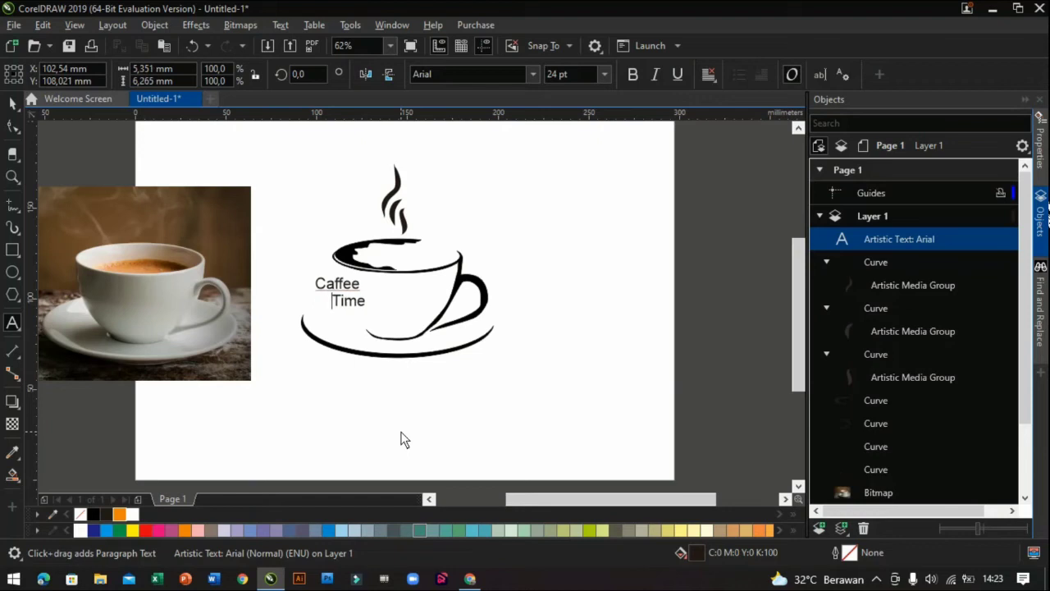
# Step: Set the "Caffee Time" text in the Atelas Personal Use Only font and enlarge it proportionally to about 35 pt
pyautogui.hotkey('ctrl', 'a')
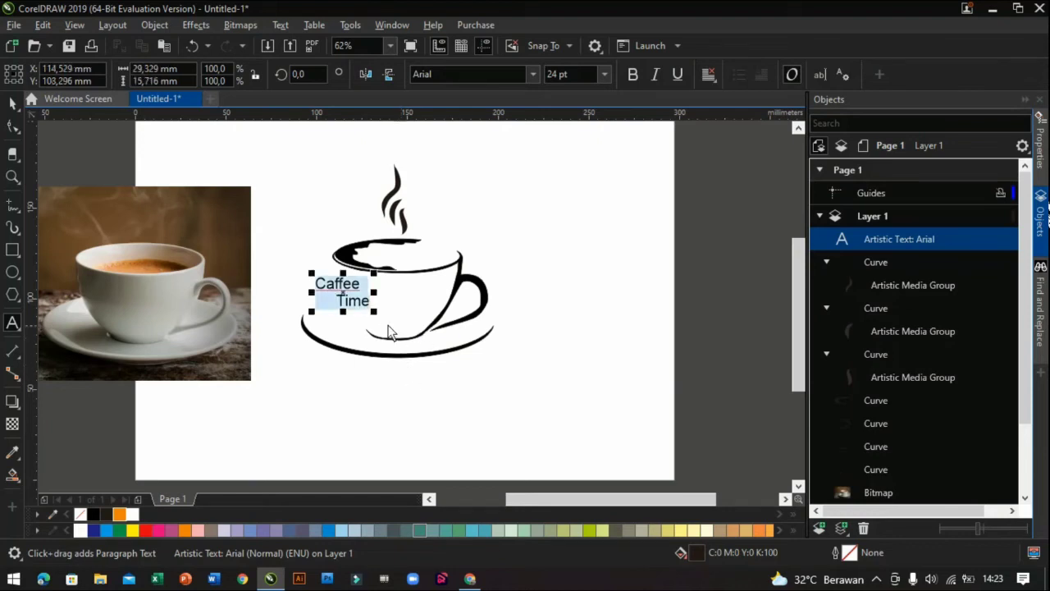
pyautogui.click(534, 76)
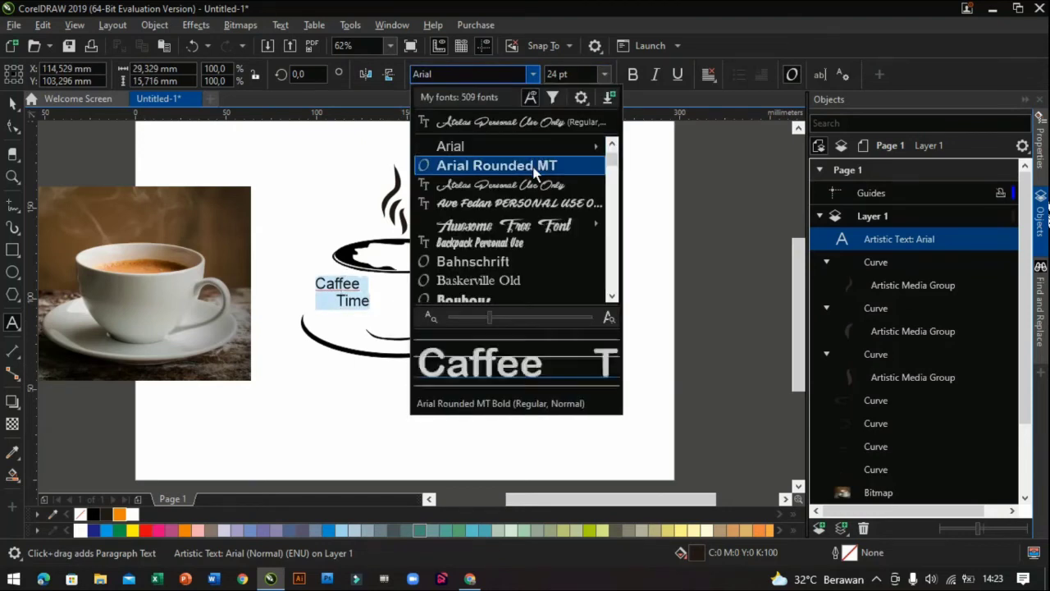
pyautogui.click(528, 125)
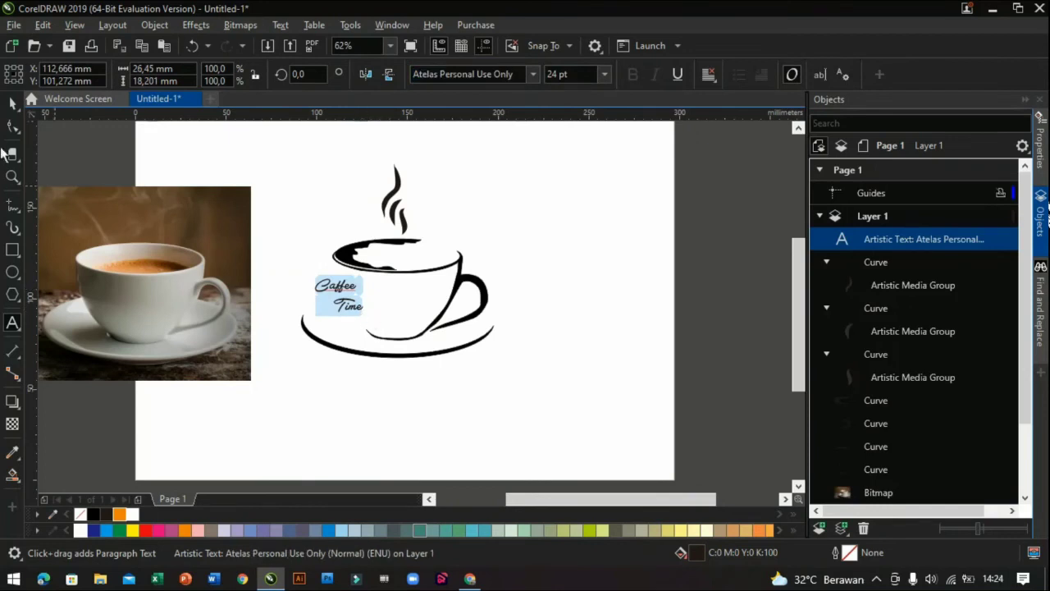
pyautogui.click(12, 103)
pyautogui.moveTo(371, 329); pyautogui.dragTo(394, 343)
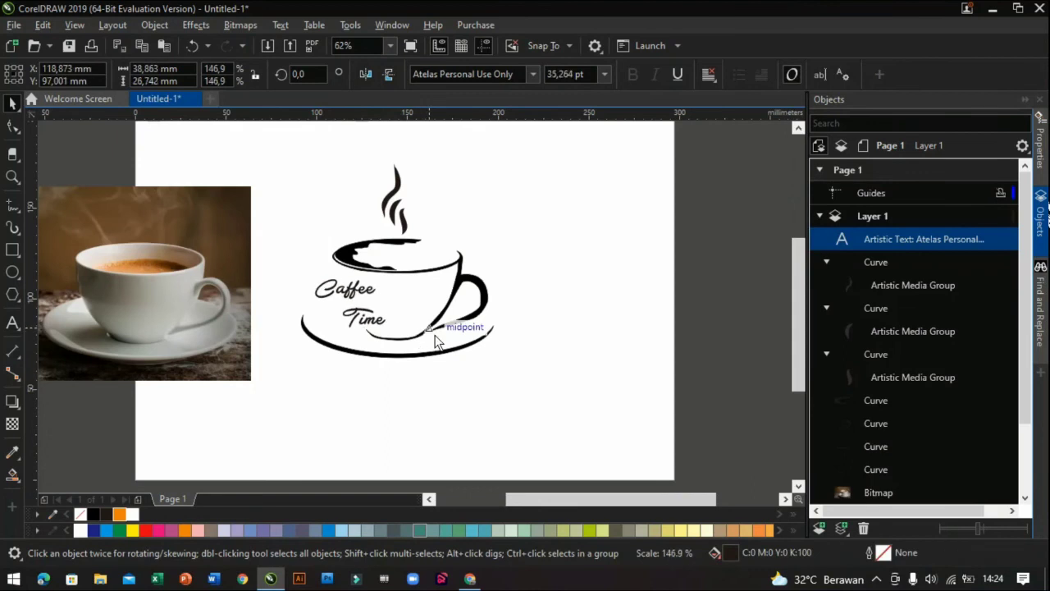
# Step: Reduce the line spacing of the "Caffee Time" text to 76% of character height
pyautogui.click(1038, 144)
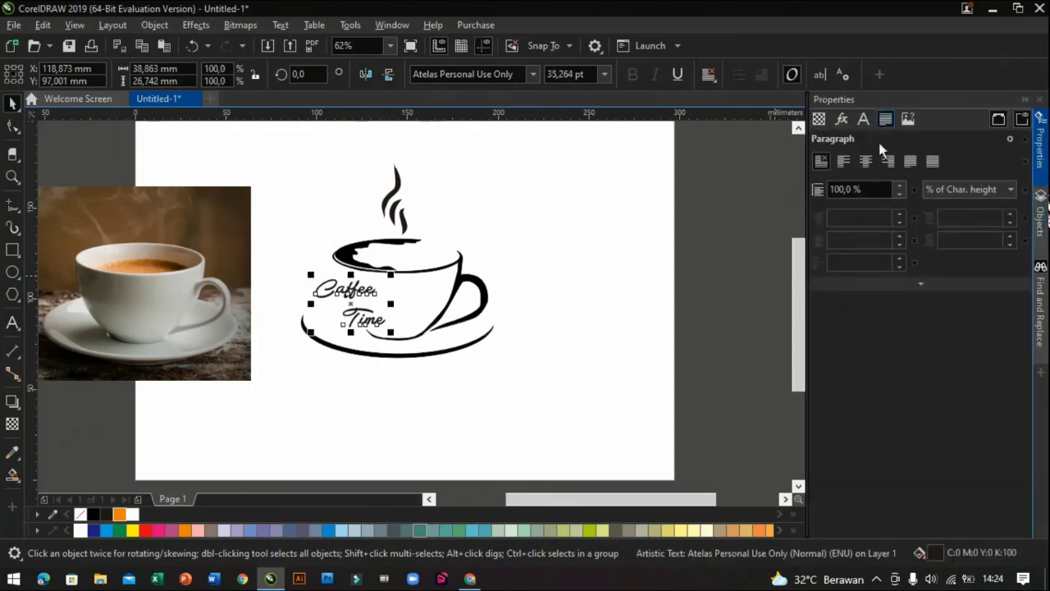
pyautogui.click(899, 194)
pyautogui.click(899, 195)
pyautogui.click(899, 194)
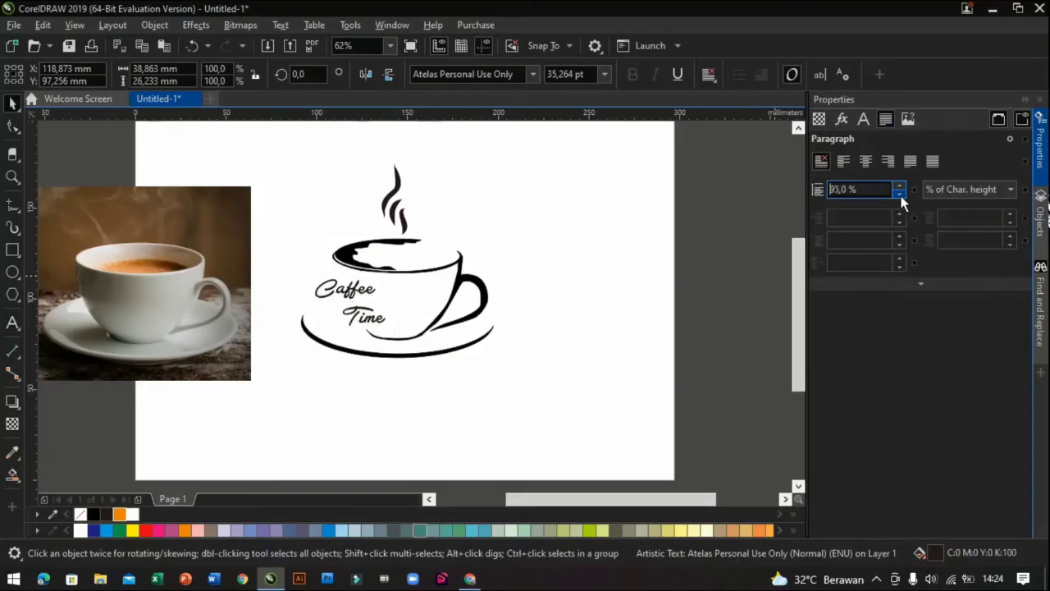
pyautogui.click(899, 194)
pyautogui.click(900, 194)
pyautogui.click(900, 194)
pyautogui.click(900, 195)
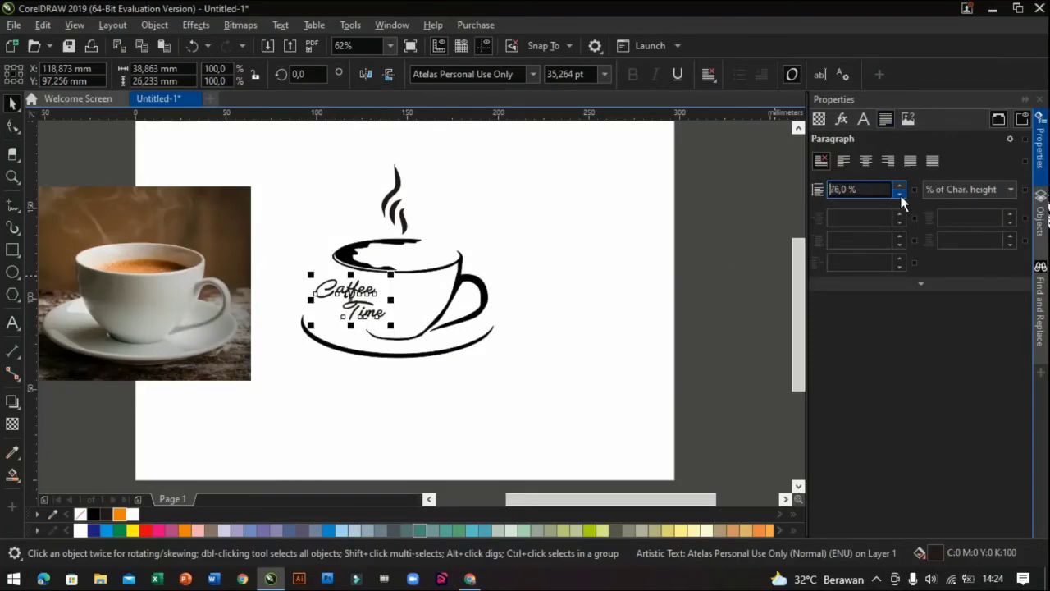
# Step: Enlarge the "Caffee Time" text proportionally to about 50 pt, so it fills the cup's front
pyautogui.moveTo(392, 327); pyautogui.dragTo(460, 369)
pyautogui.scroll(2, 366, 310)
pyautogui.moveTo(457, 253); pyautogui.dragTo(468, 246)
# Step: Nudge the text slightly up and to the left, so it sits just under the cup's rim and clears the base line
pyautogui.press('Up')
pyautogui.press('Up')
pyautogui.press('Up')
pyautogui.press('Up')
pyautogui.press('Up')
pyautogui.press('Up')
pyautogui.press('Up')
pyautogui.press('Up')
pyautogui.press('Up')
pyautogui.press('Up')
pyautogui.press('Up')
pyautogui.press('Up')
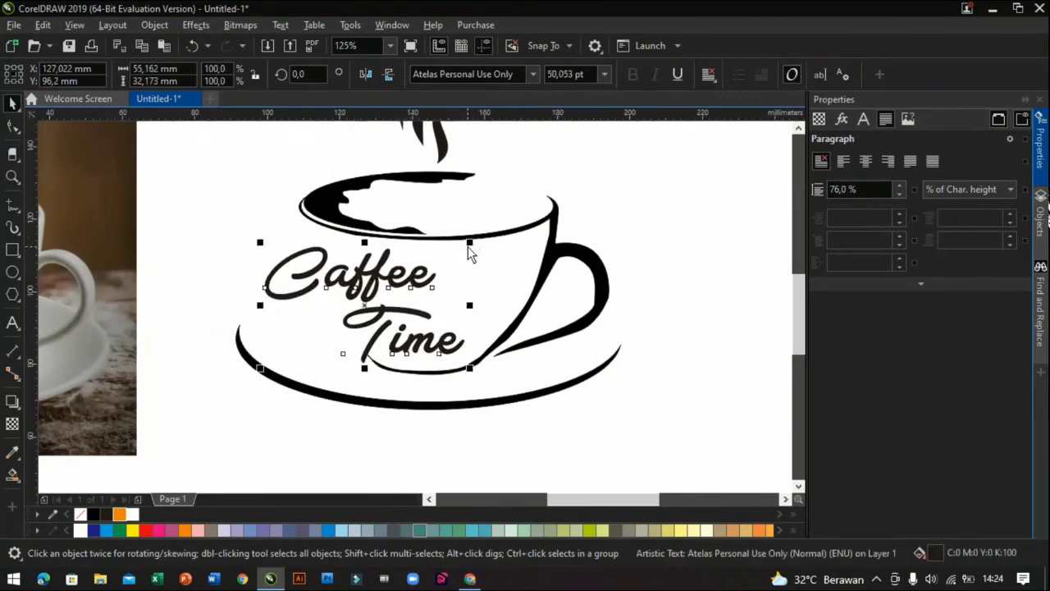
pyautogui.press('Left')
pyautogui.press('Left')
pyautogui.press('Left')
pyautogui.press('Left')
pyautogui.press('Left')
pyautogui.press('Left')
pyautogui.press('Left')
pyautogui.press('Left')
pyautogui.press('Left')
pyautogui.press('Left')
pyautogui.press('Left')
pyautogui.press('Left')
pyautogui.press('Left')
pyautogui.press('Left')
pyautogui.press('Left')
pyautogui.press('Left')
pyautogui.press('Left')
pyautogui.press('Left')
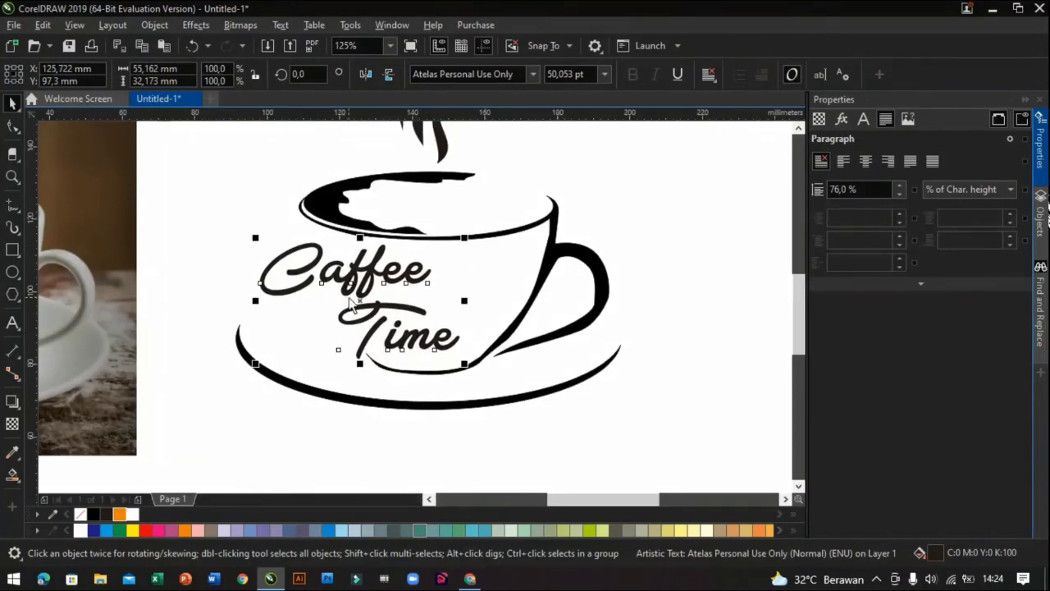
# Step: Fill the "Caffee Time" text with orange
pyautogui.scroll(2, 349, 306)
pyautogui.scroll(2, 349, 300)
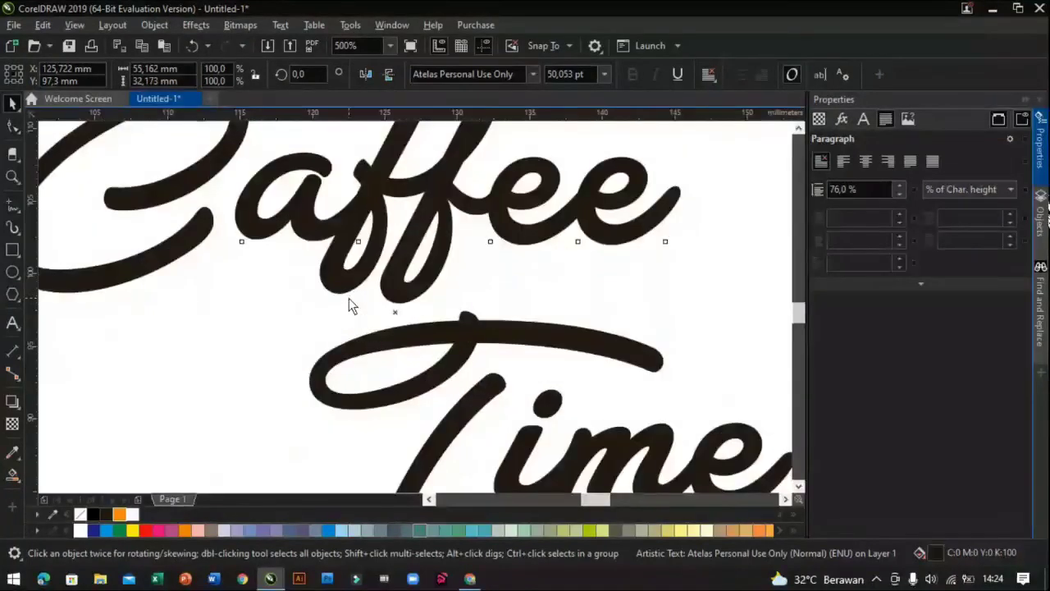
pyautogui.scroll(-6, 348, 301)
pyautogui.click(120, 515)
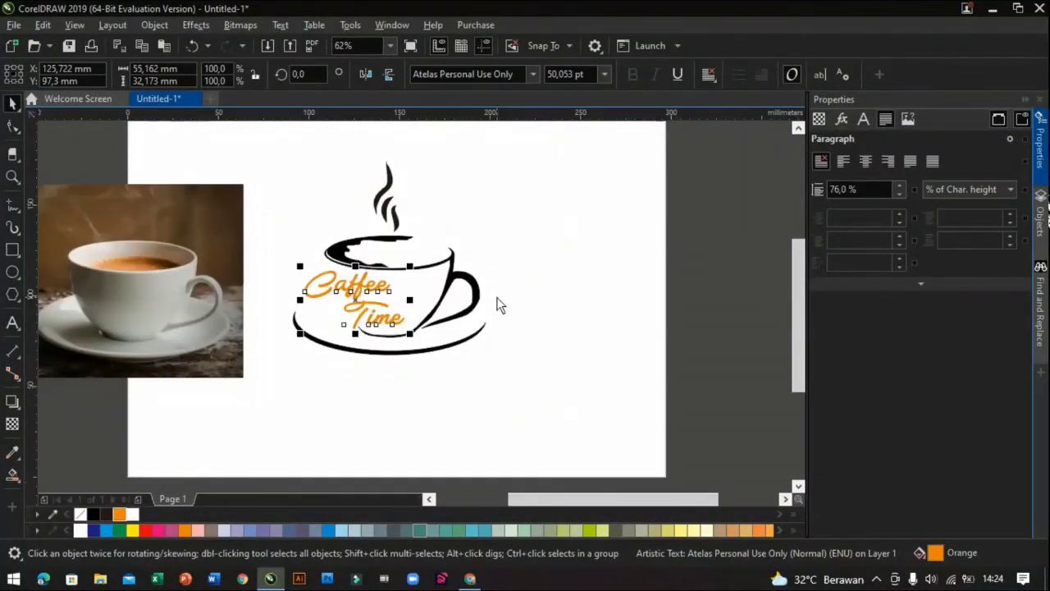
# Step: Move the reference photo off the page and shift the whole cup illustration with its text into the page's left half
pyautogui.moveTo(190, 336); pyautogui.dragTo(69, 333)
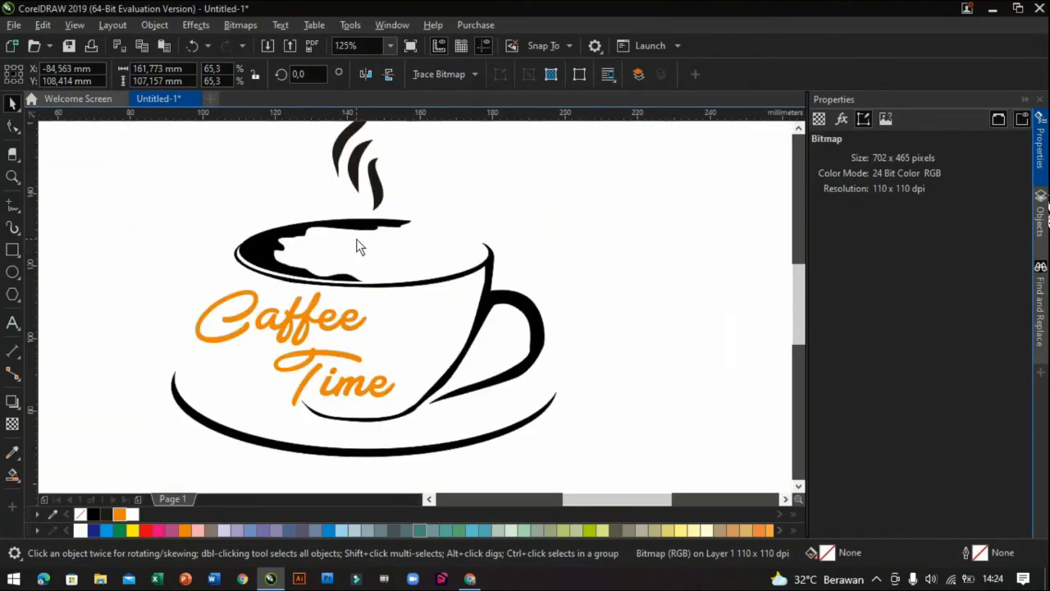
pyautogui.scroll(2, 356, 241)
pyautogui.scroll(-4, 360, 248)
pyautogui.moveTo(307, 202); pyautogui.dragTo(432, 304)
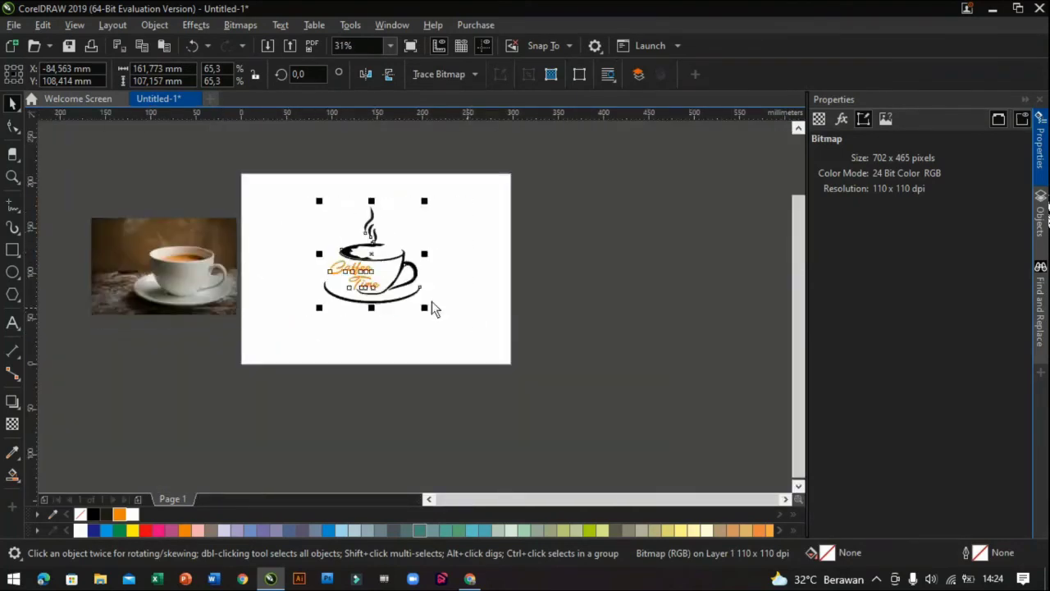
pyautogui.moveTo(375, 261); pyautogui.dragTo(300, 257)
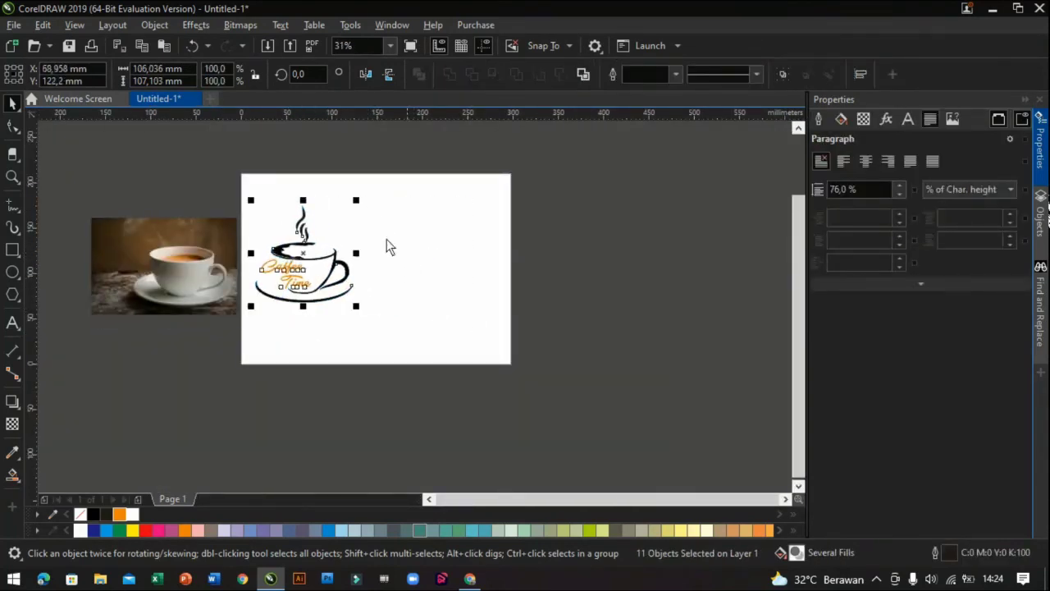
# Step: Draw a rectangle about 148 by 210 mm over the page's right half and fill it with black (C100 M100 Y100 K100)
pyautogui.click(12, 250)
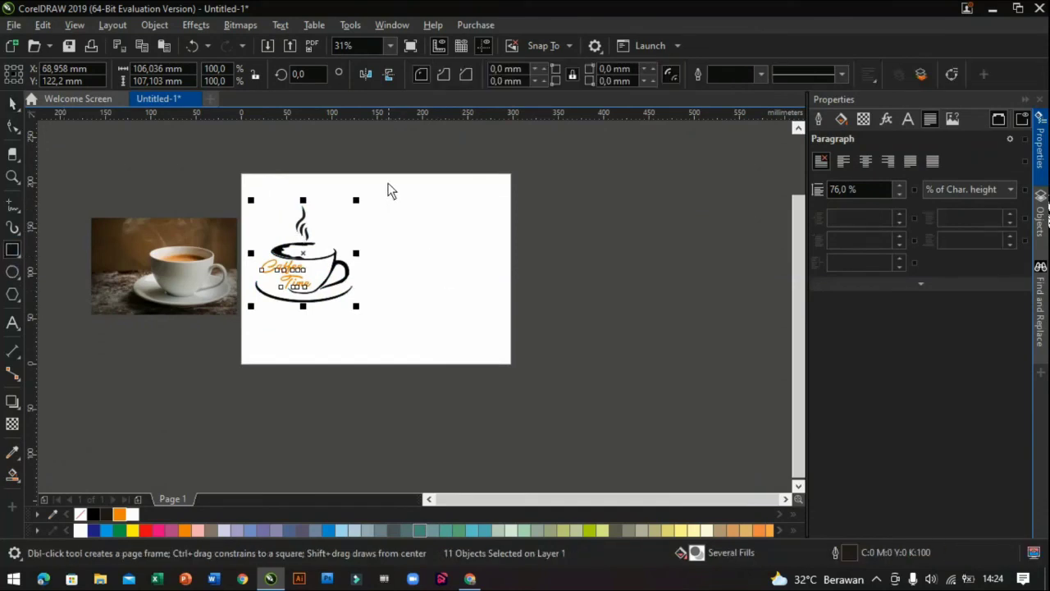
pyautogui.moveTo(376, 174); pyautogui.dragTo(511, 363)
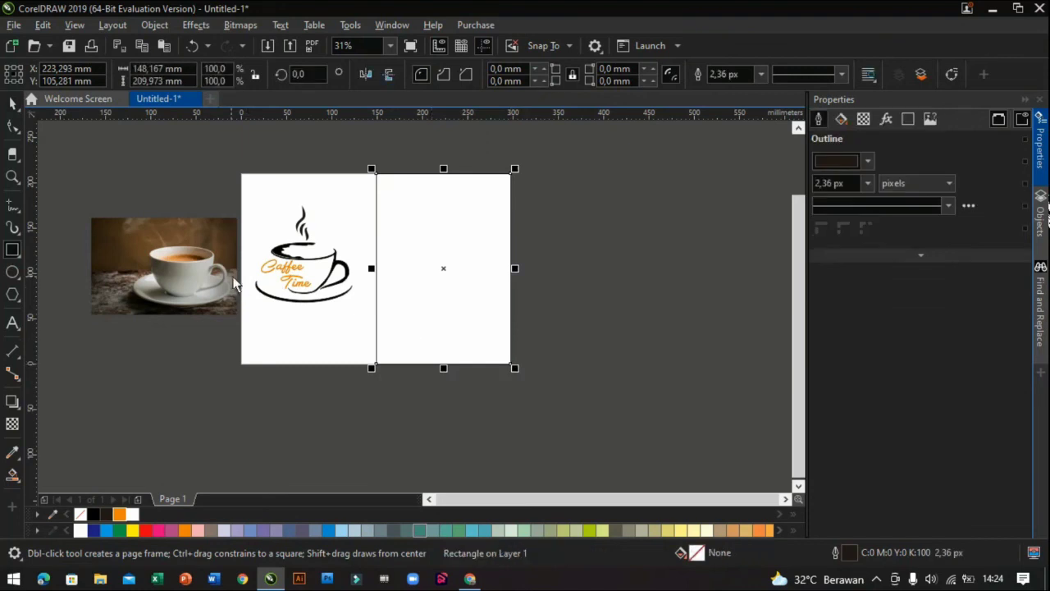
pyautogui.click(92, 515)
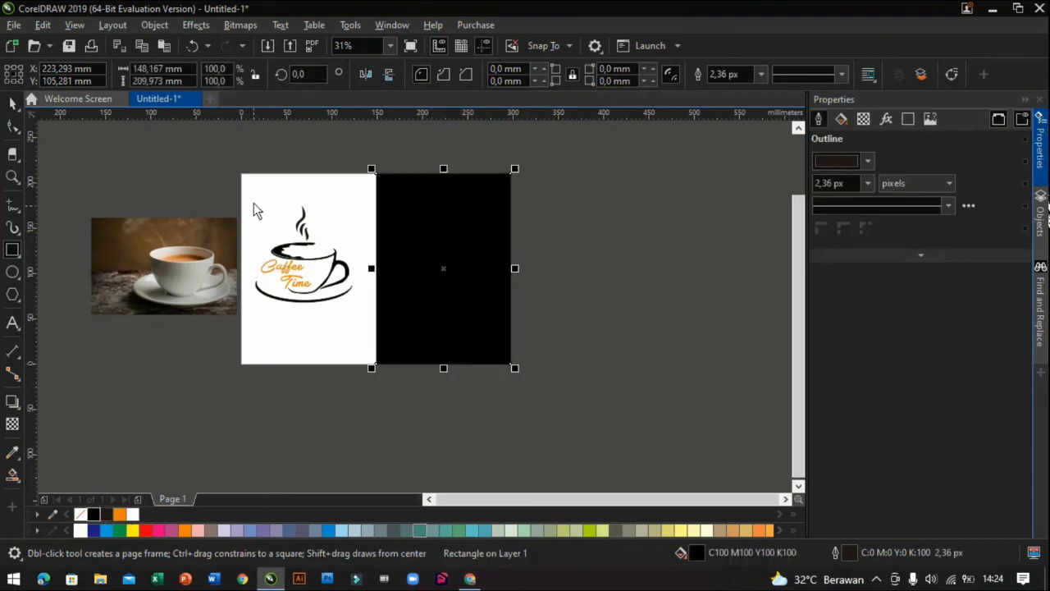
# Step: Duplicate the cup illustration with its text onto the black rectangle and fill the whole copy with white
pyautogui.click(11, 102)
pyautogui.moveTo(246, 189); pyautogui.dragTo(371, 322)
pyautogui.moveTo(306, 246); pyautogui.dragTo(451, 246)
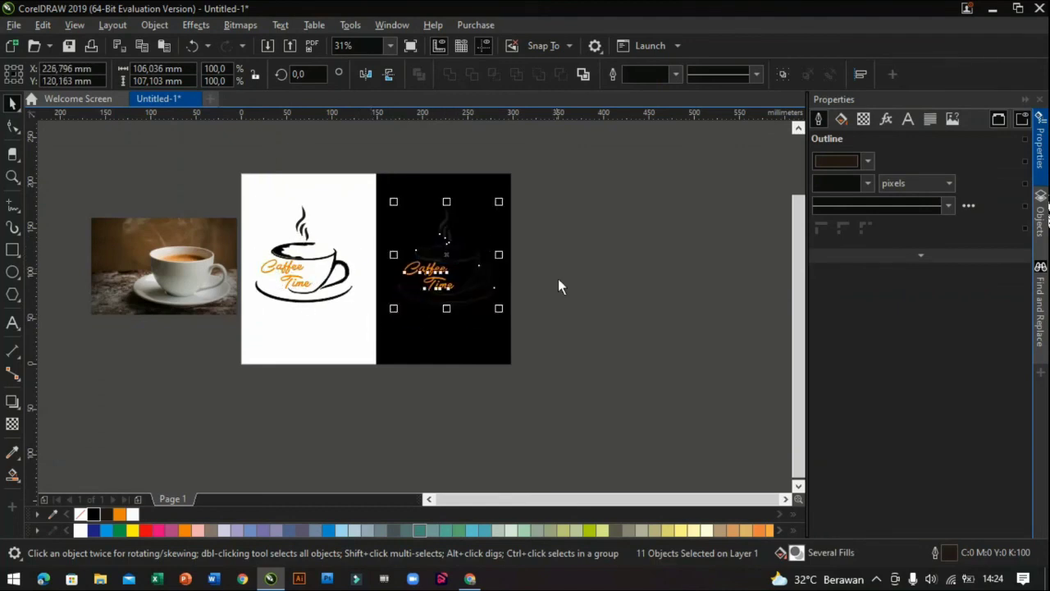
pyautogui.click(132, 515)
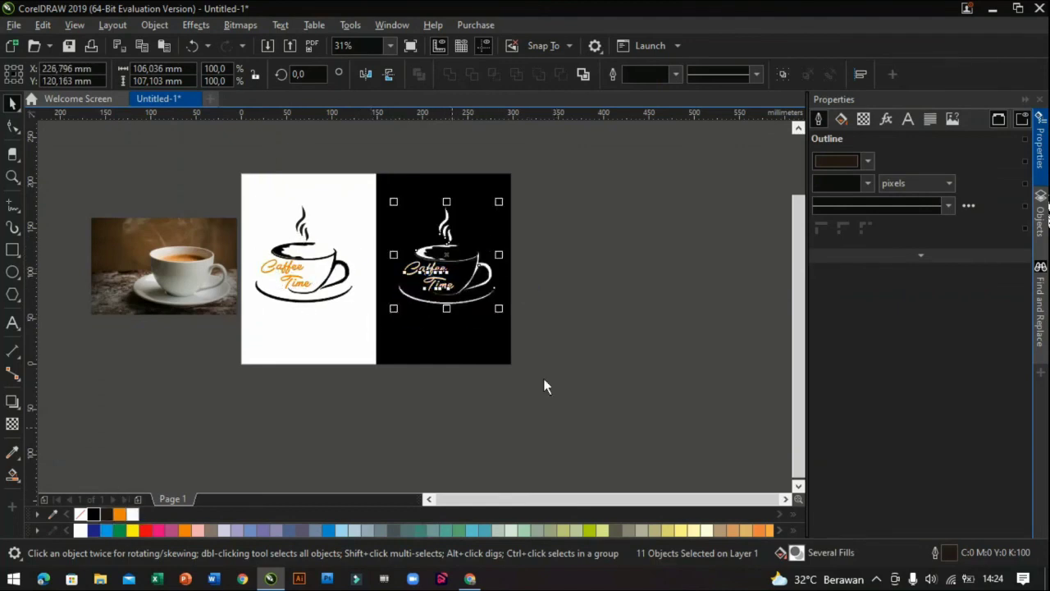
# Step: Fill the copied "Caffee Time" text on the black rectangle with orange
pyautogui.click(533, 286)
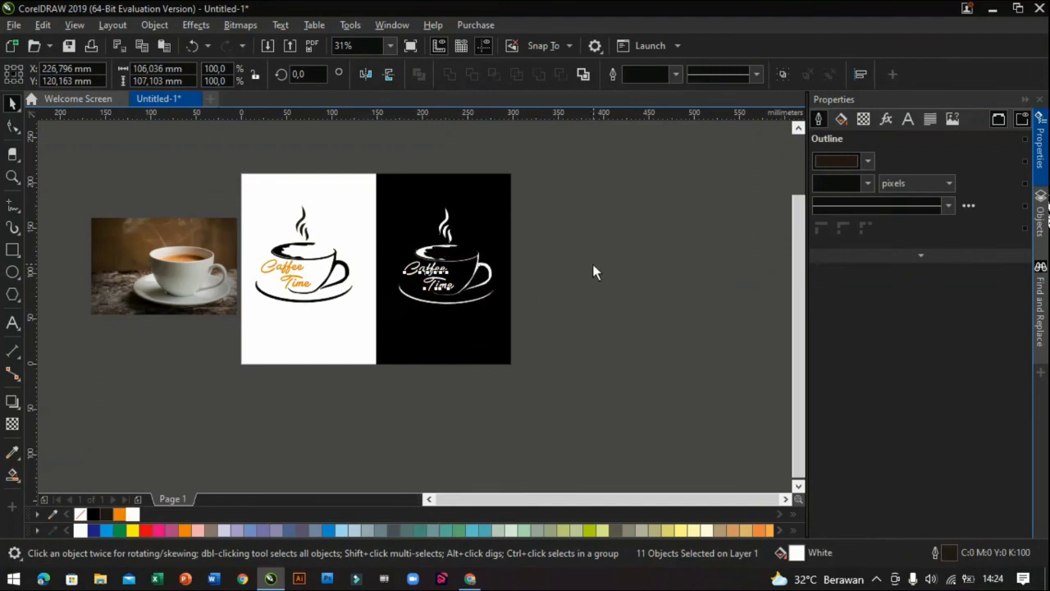
pyautogui.click(416, 282)
pyautogui.click(120, 514)
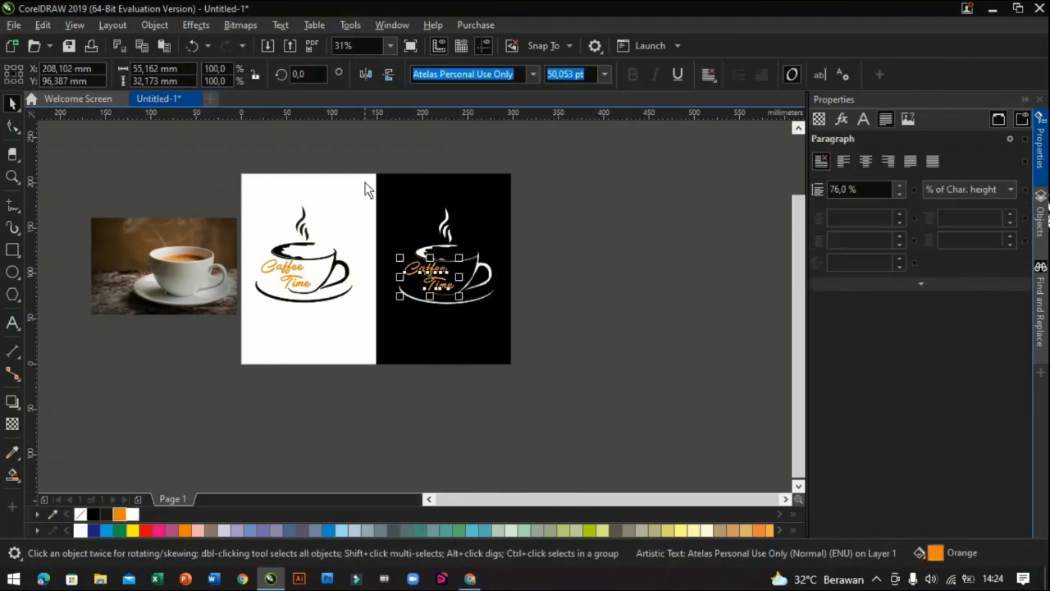
# Step: Preview the photo and both logo versions together in full screen
pyautogui.click(389, 45)
pyautogui.click(364, 63)
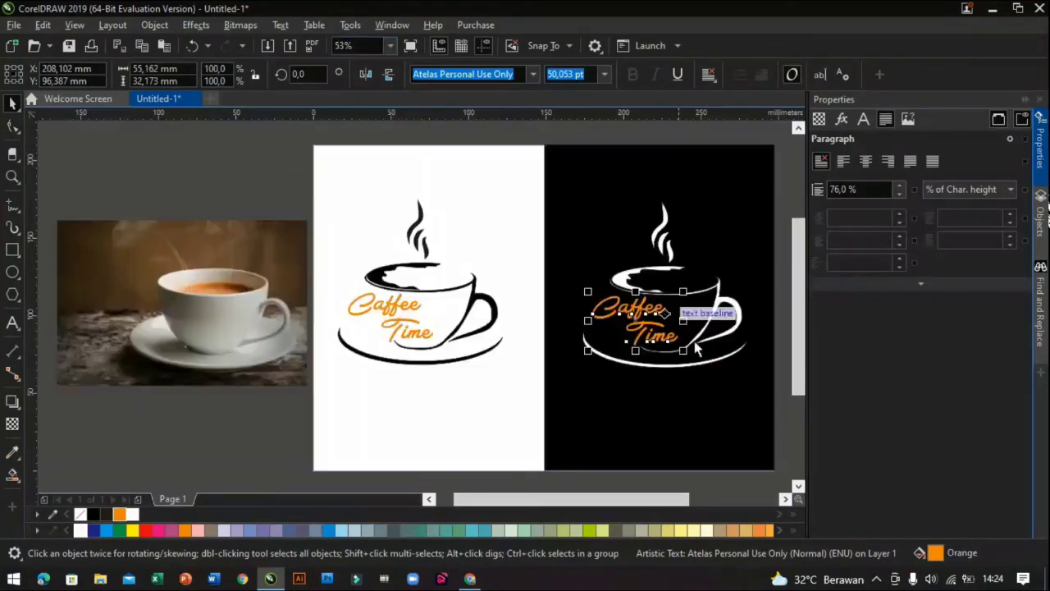
pyautogui.click(415, 47)
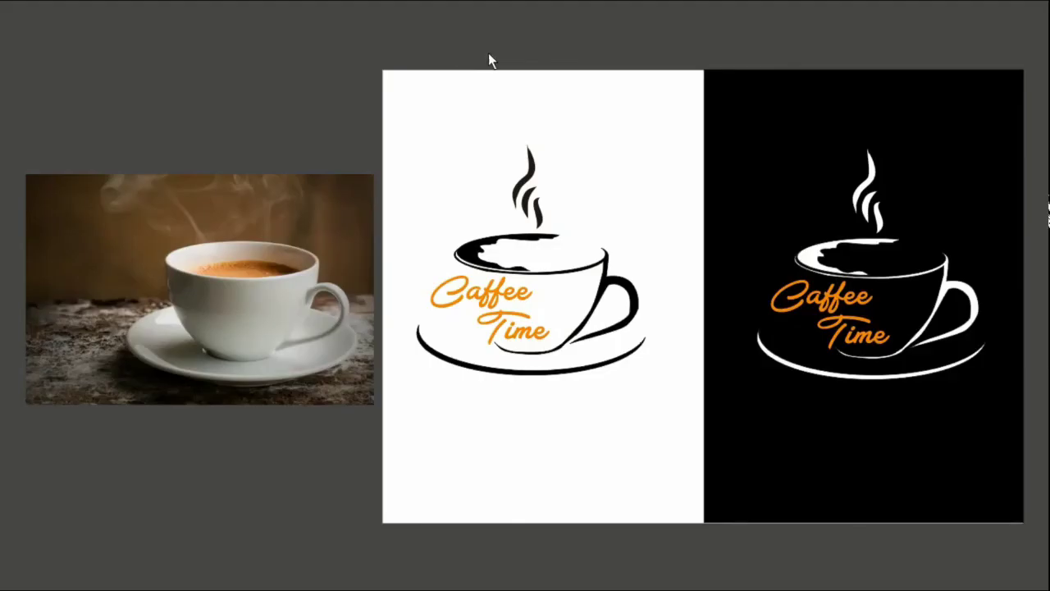